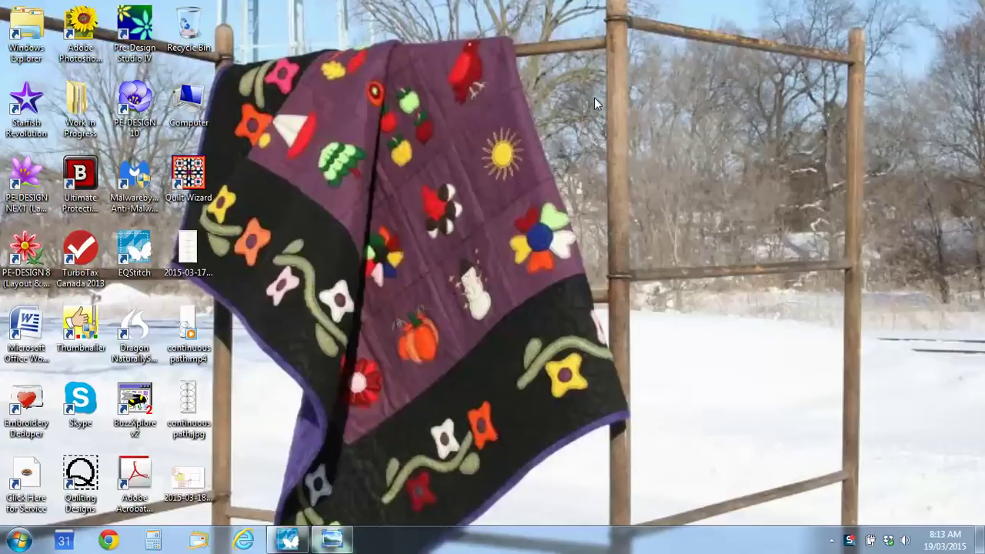
Show the continuous path.jpg reference drawing of stacked ovals and diamonds in Photo Viewer.
{"action": "left_click", "coordinate": [332, 538]}
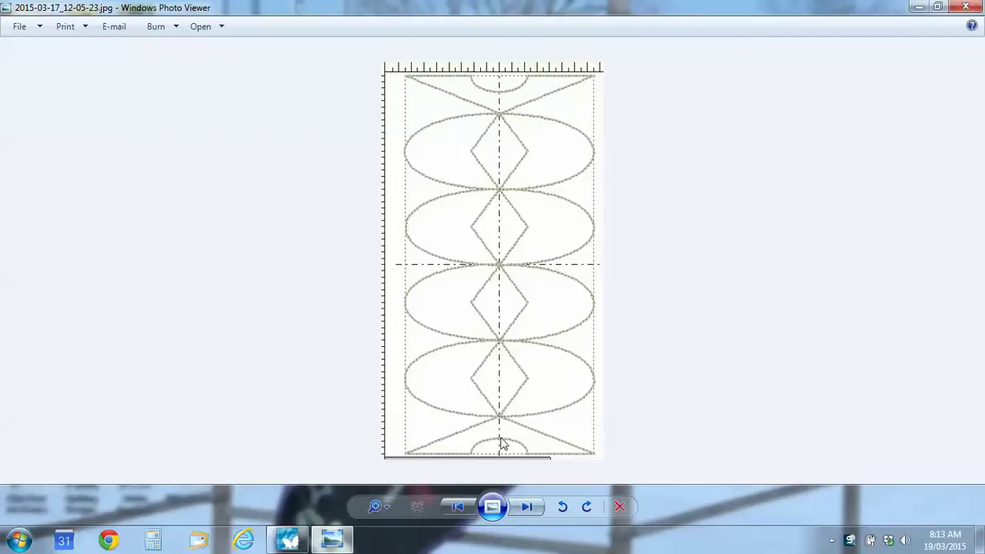
{"action": "left_click", "coordinate": [526, 508]}
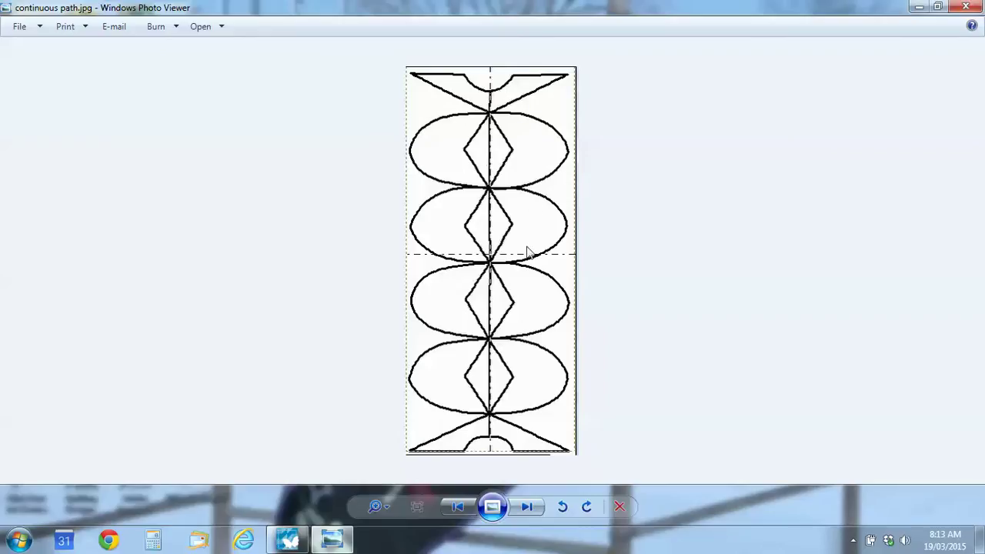
Bring EQ7's practice pathing.P7E back up, dismiss the Malwarebytes popup, and select the Line tool.
{"action": "left_click", "coordinate": [919, 8]}
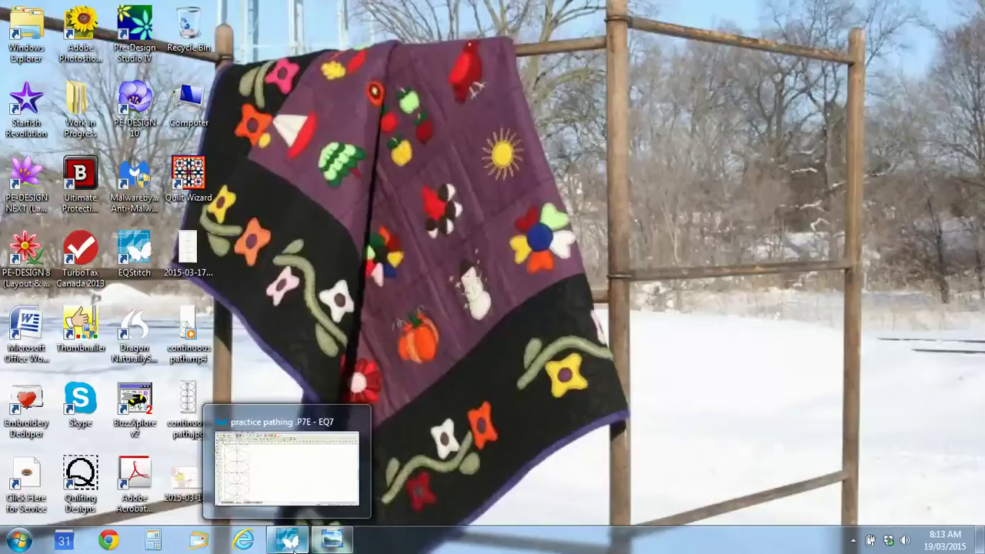
{"action": "left_click", "coordinate": [288, 539]}
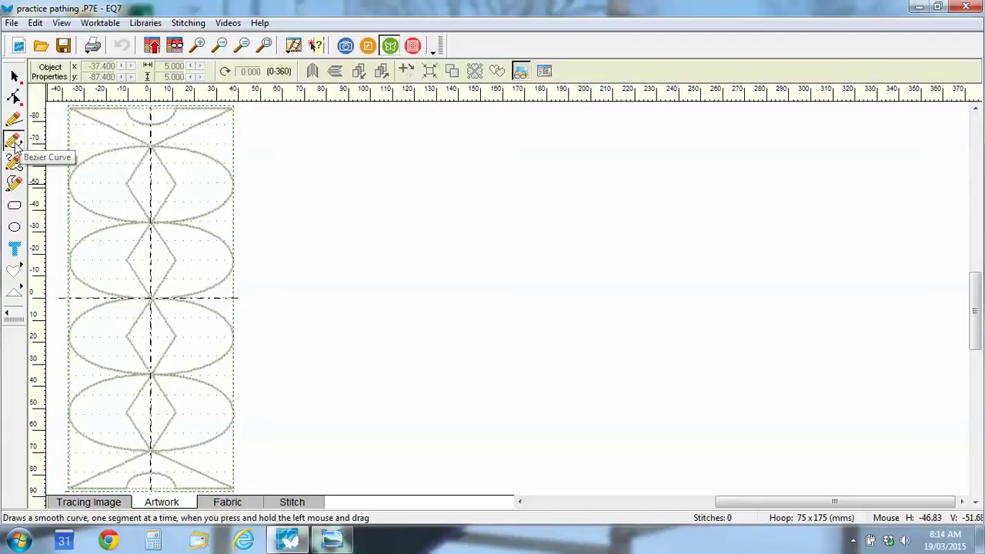
{"action": "left_click", "coordinate": [14, 143]}
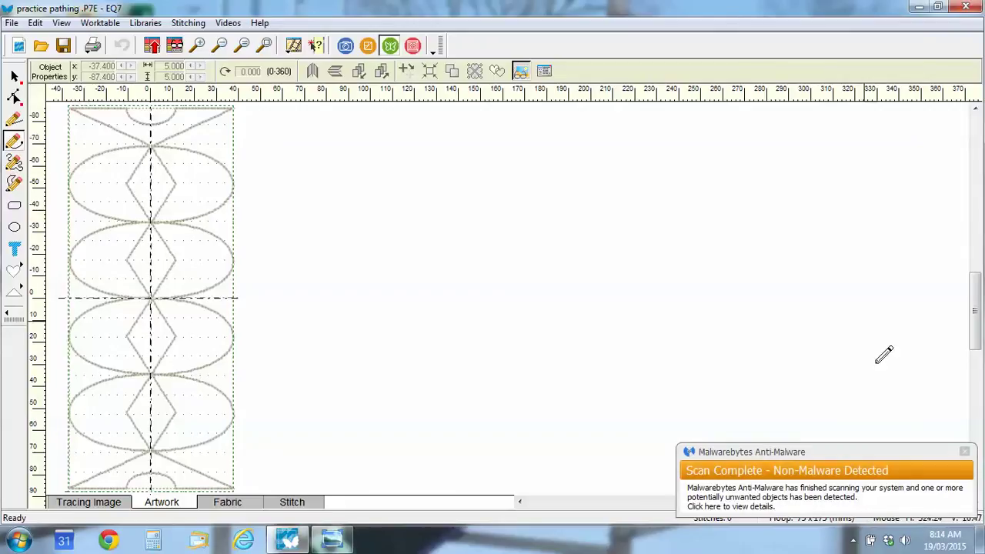
{"action": "left_click", "coordinate": [965, 452]}
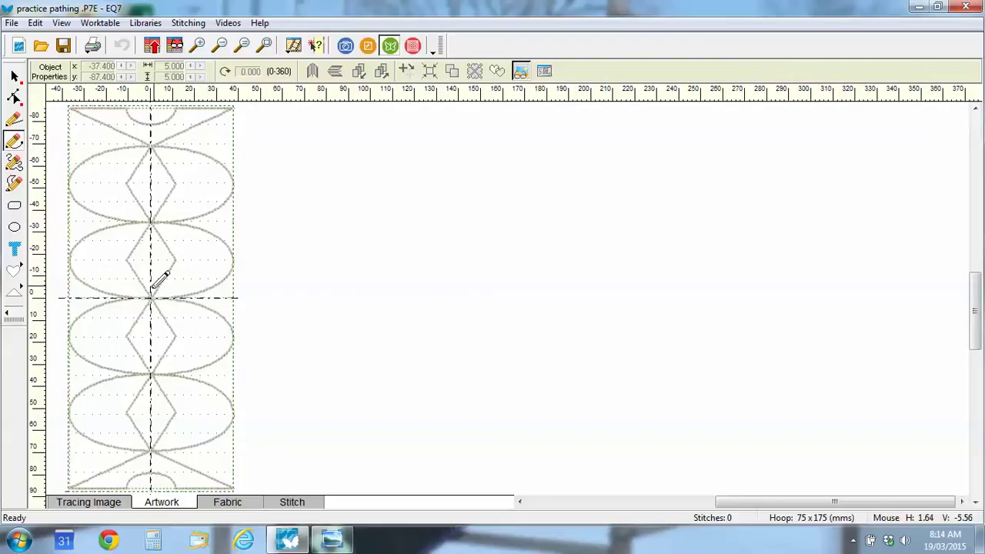
{"action": "left_click", "coordinate": [16, 119]}
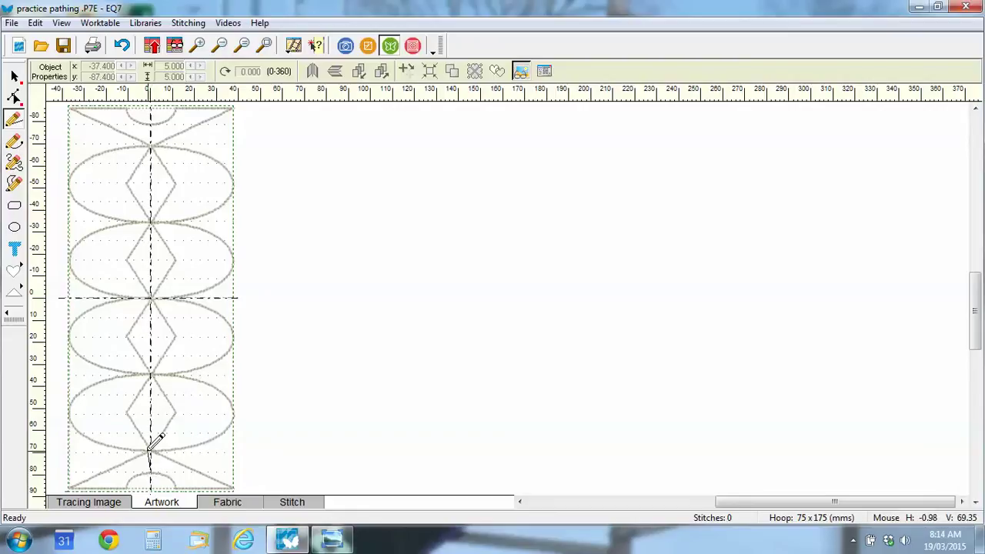
Trace the bottom X, the lowest diamond's vertices and the lowest oval's side tips with connected lines.
{"action": "mouse_move", "coordinate": [151, 450]}
{"action": "left_mouse_down"}
{"action": "mouse_move", "coordinate": [71, 488]}
{"action": "mouse_move", "coordinate": [138, 470]}
{"action": "mouse_move", "coordinate": [131, 486]}
{"action": "mouse_move", "coordinate": [154, 468]}
{"action": "mouse_move", "coordinate": [180, 489]}
{"action": "mouse_move", "coordinate": [208, 480]}
{"action": "mouse_move", "coordinate": [237, 489]}
{"action": "mouse_move", "coordinate": [153, 449]}
{"action": "mouse_move", "coordinate": [154, 374]}
{"action": "left_mouse_up"}
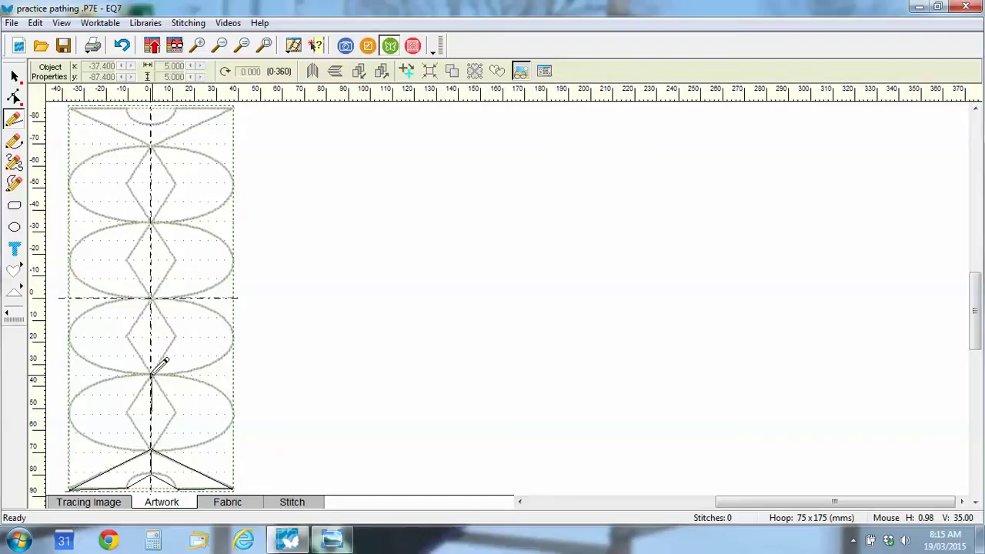
{"action": "left_click", "coordinate": [152, 375]}
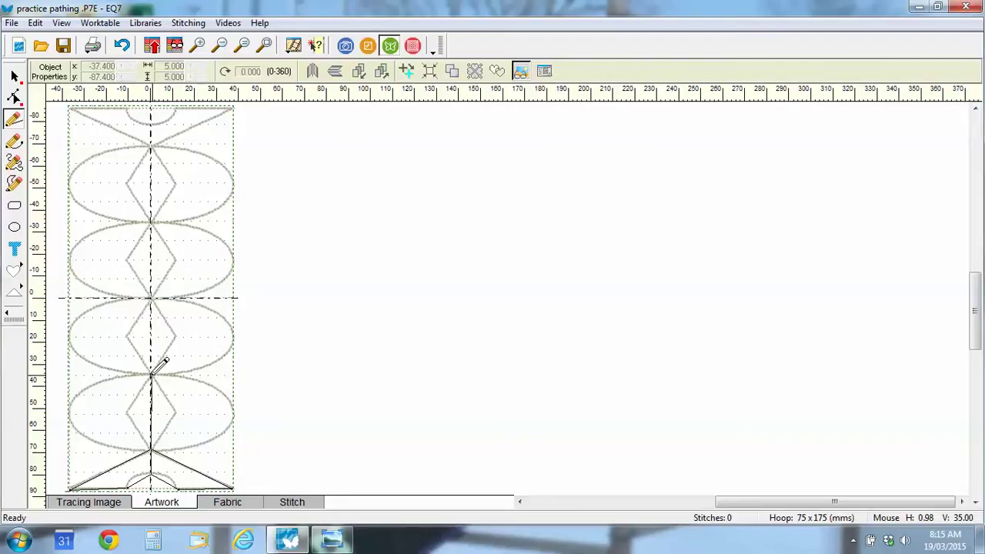
{"action": "left_click", "coordinate": [125, 412]}
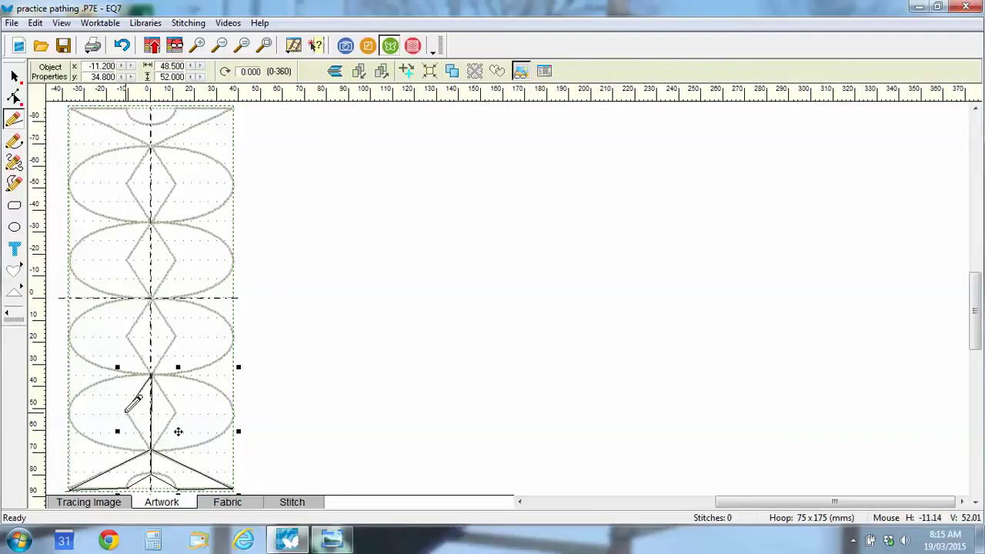
{"action": "left_click", "coordinate": [152, 449]}
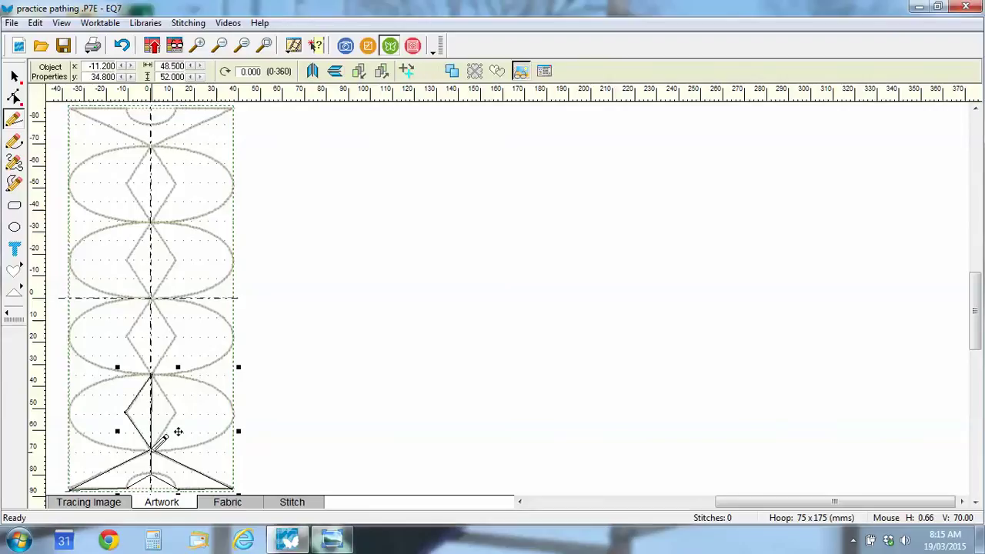
{"action": "left_click", "coordinate": [69, 414]}
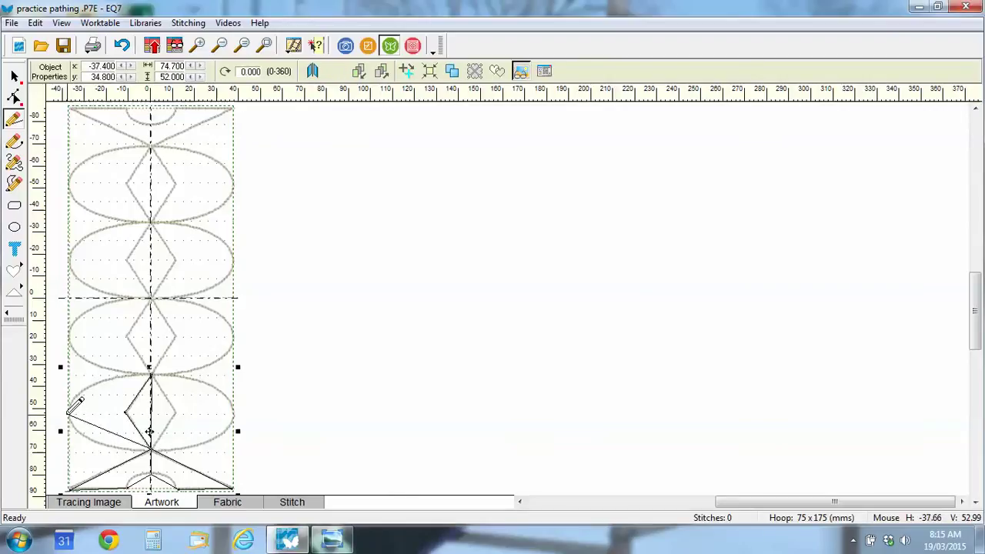
{"action": "left_click", "coordinate": [151, 375]}
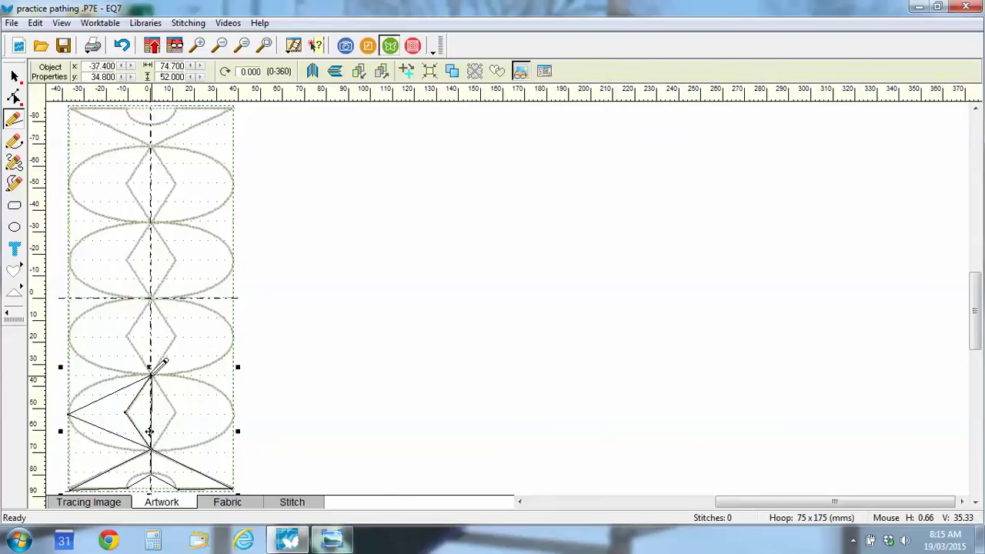
{"action": "left_click", "coordinate": [176, 412]}
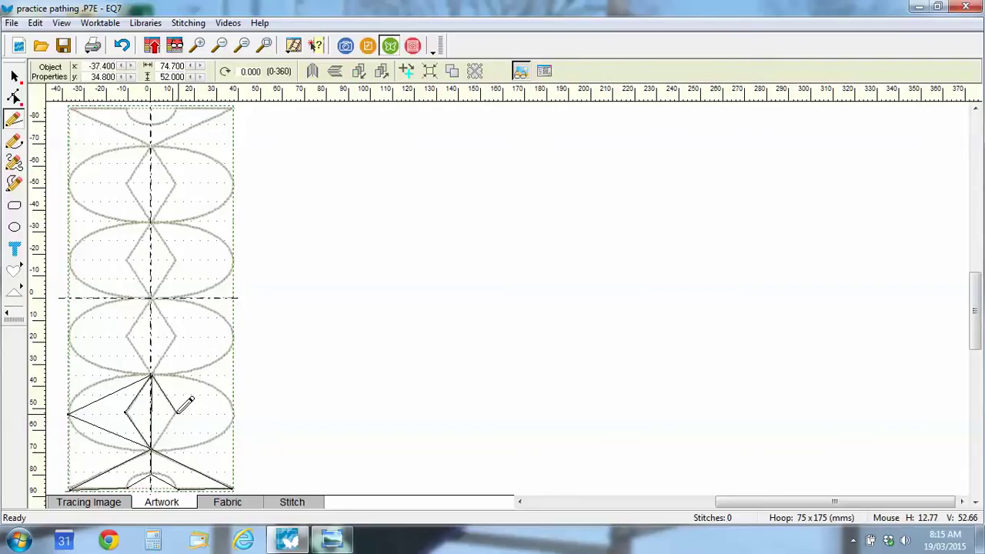
{"action": "left_click", "coordinate": [151, 447]}
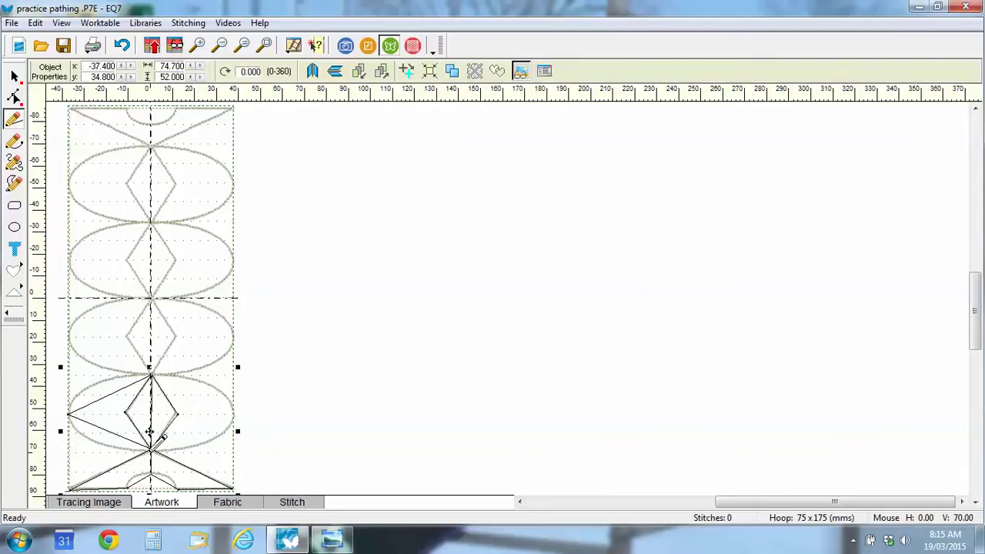
{"action": "left_click", "coordinate": [232, 409]}
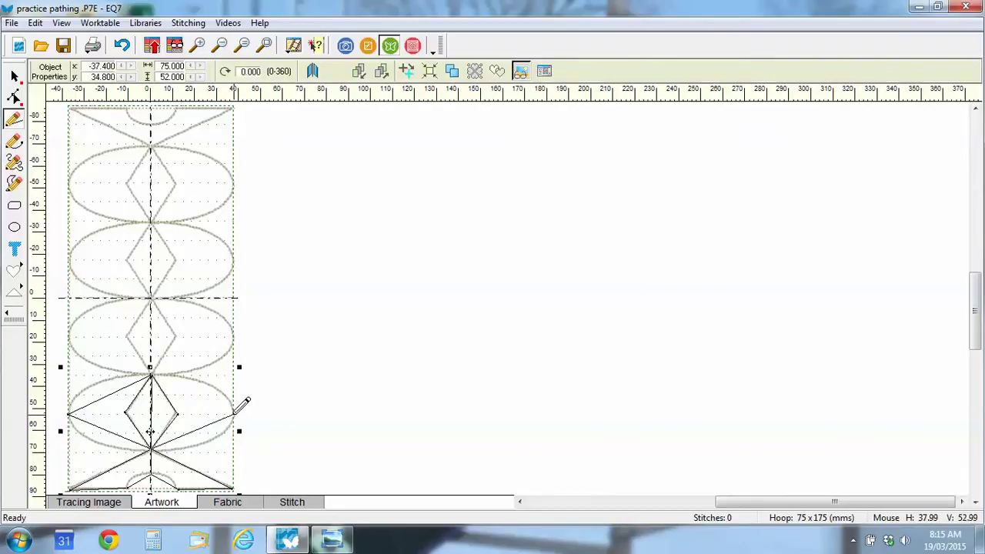
{"action": "left_click", "coordinate": [151, 375]}
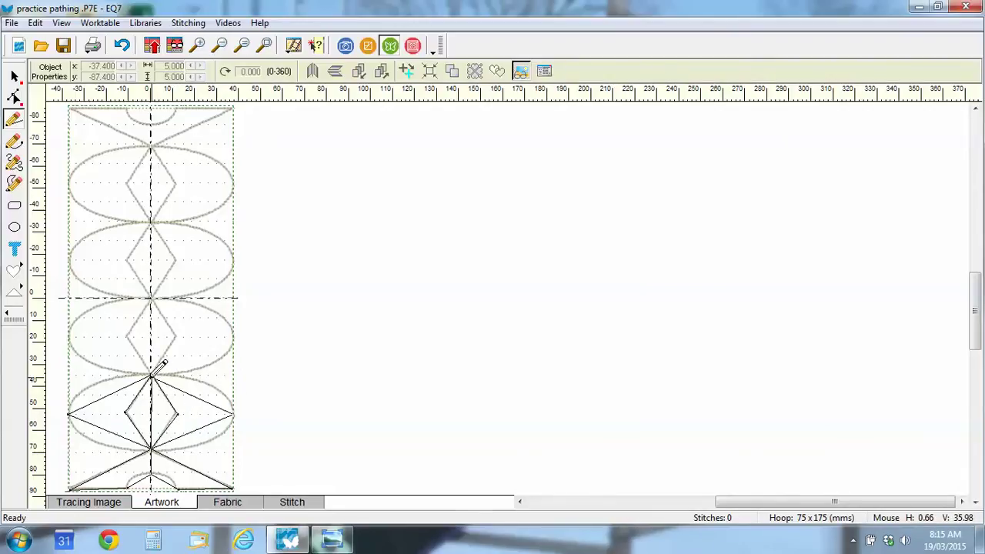
Continue the line through the second diamond and oval tips, ending at the centre crosshair.
{"action": "left_click", "coordinate": [152, 297]}
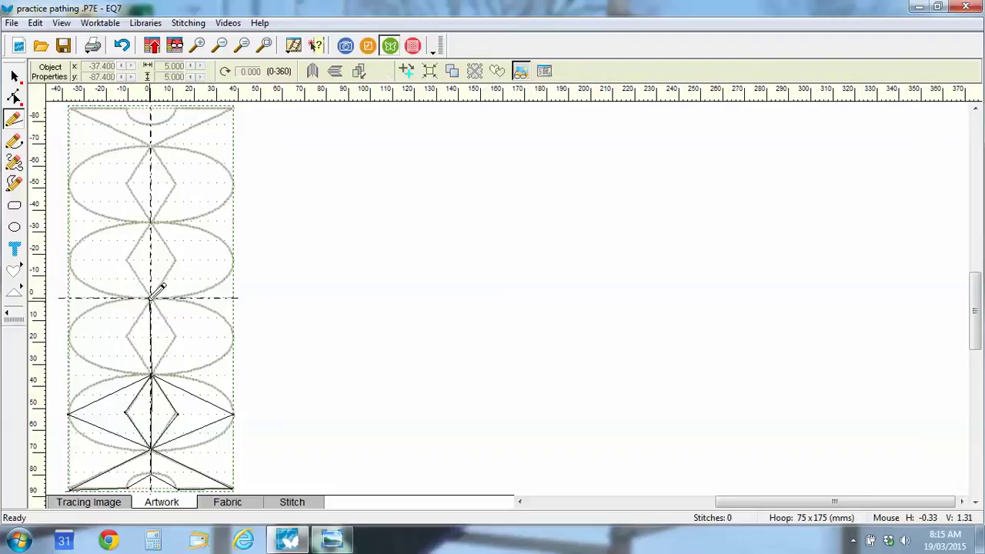
{"action": "left_click", "coordinate": [127, 336]}
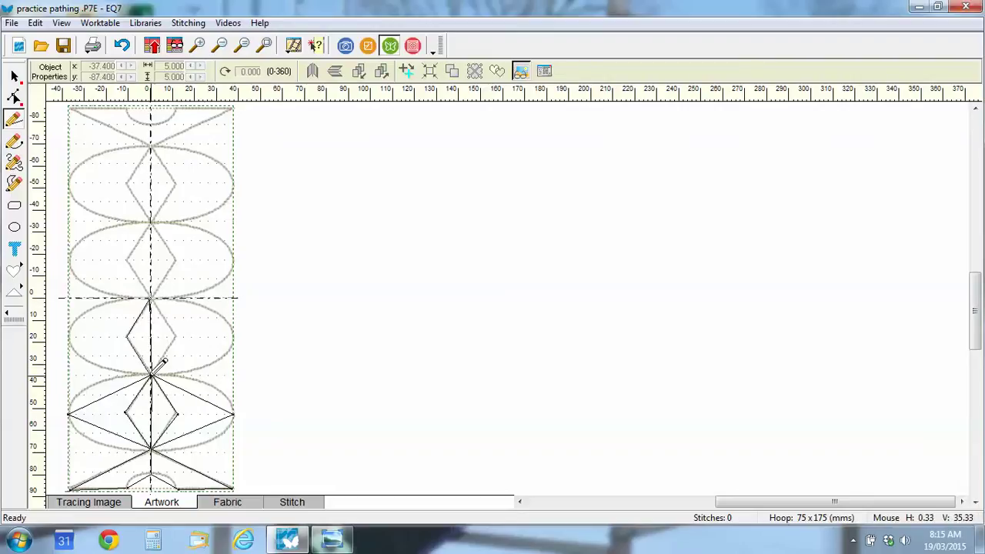
{"action": "left_click", "coordinate": [151, 375]}
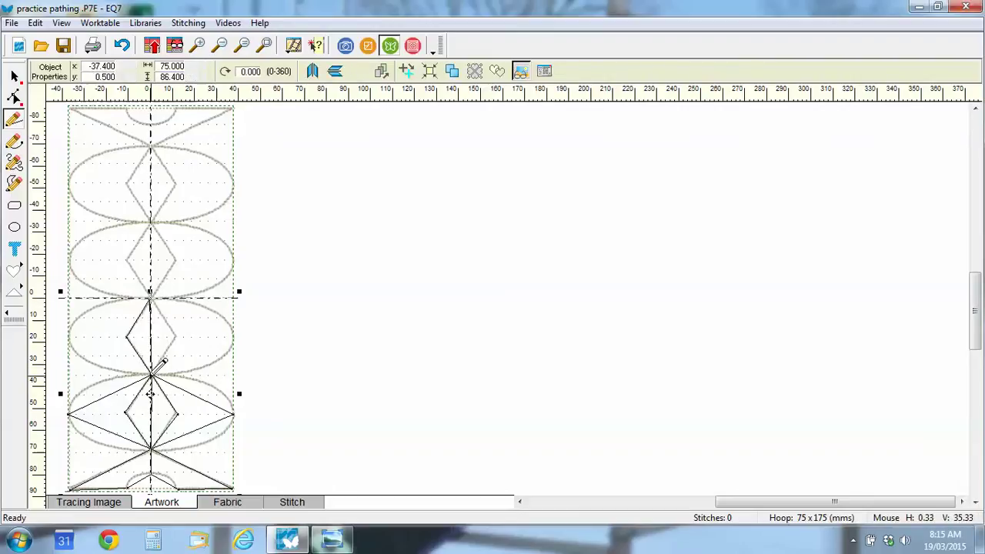
{"action": "left_click", "coordinate": [69, 336]}
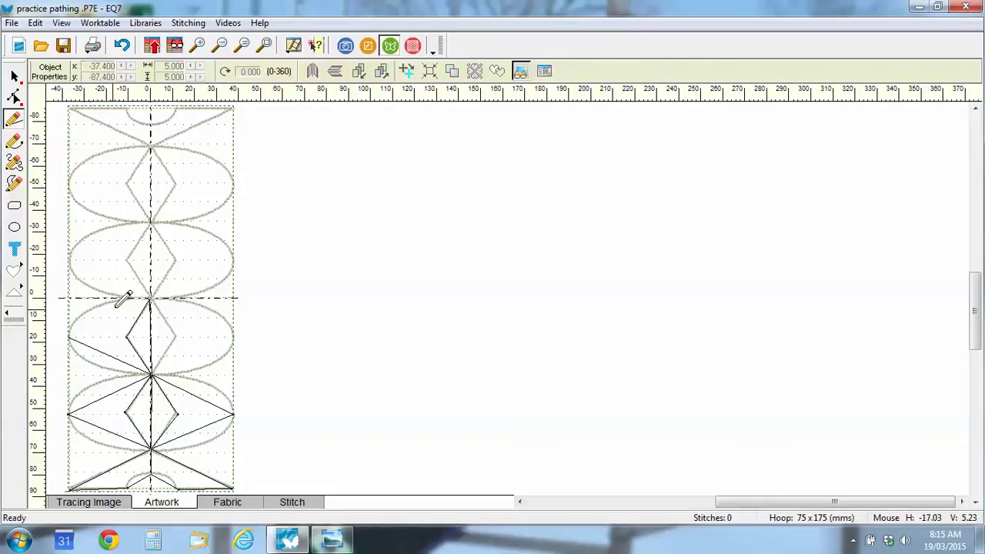
{"action": "left_click", "coordinate": [151, 297]}
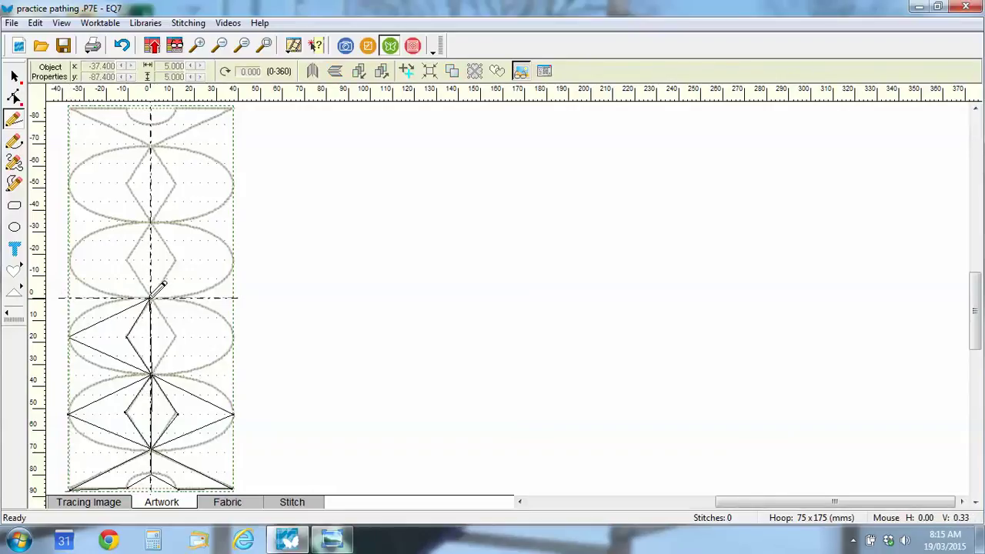
{"action": "left_click", "coordinate": [176, 336]}
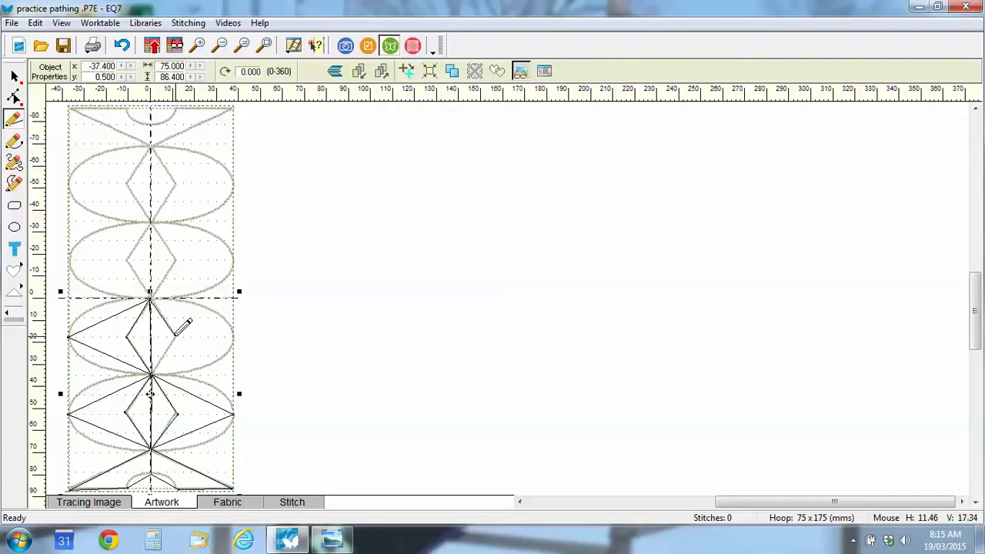
{"action": "left_click", "coordinate": [153, 375]}
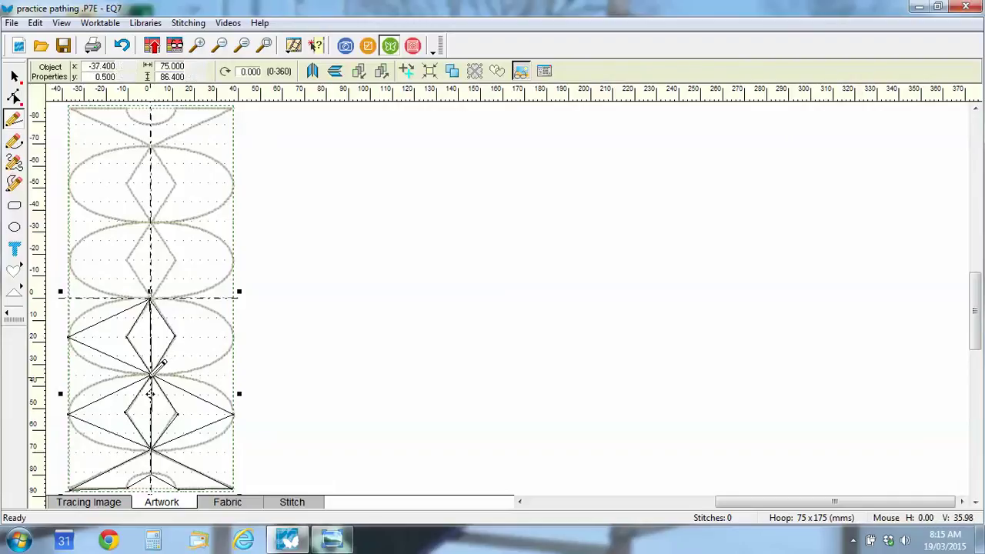
{"action": "left_click", "coordinate": [234, 336]}
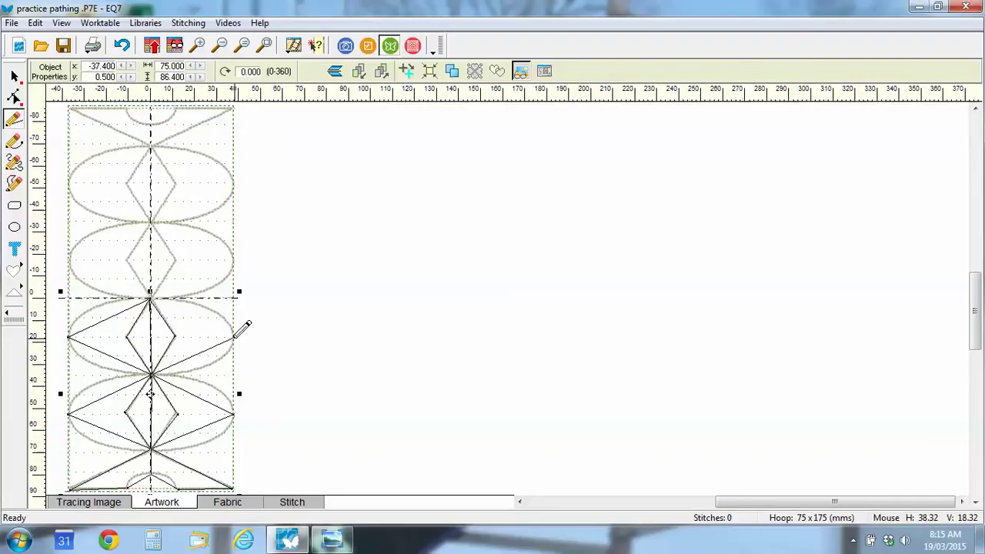
{"action": "left_click", "coordinate": [151, 297]}
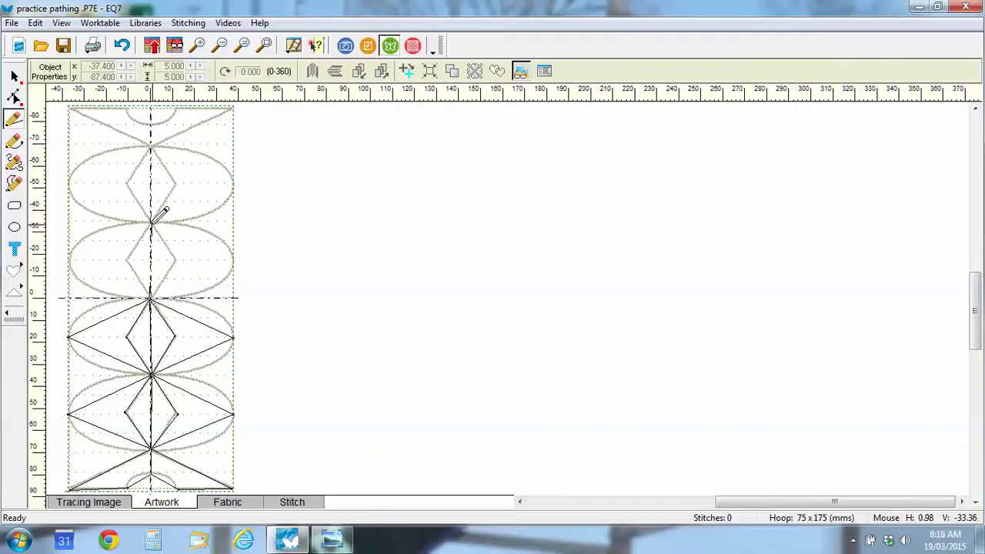
Trace the third diamond's vertices and the third oval's left and right tips.
{"action": "double_click", "coordinate": [152, 222]}
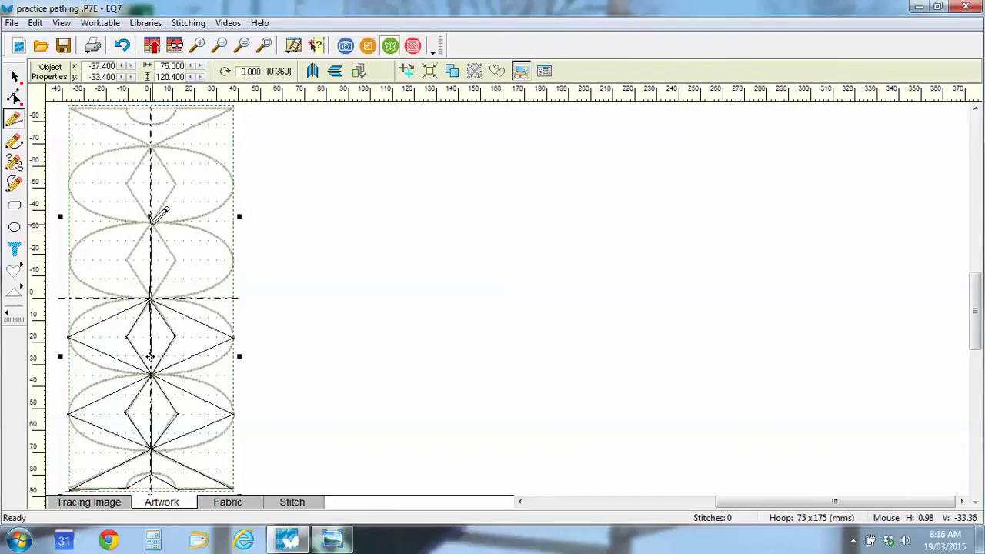
{"action": "left_click", "coordinate": [127, 260]}
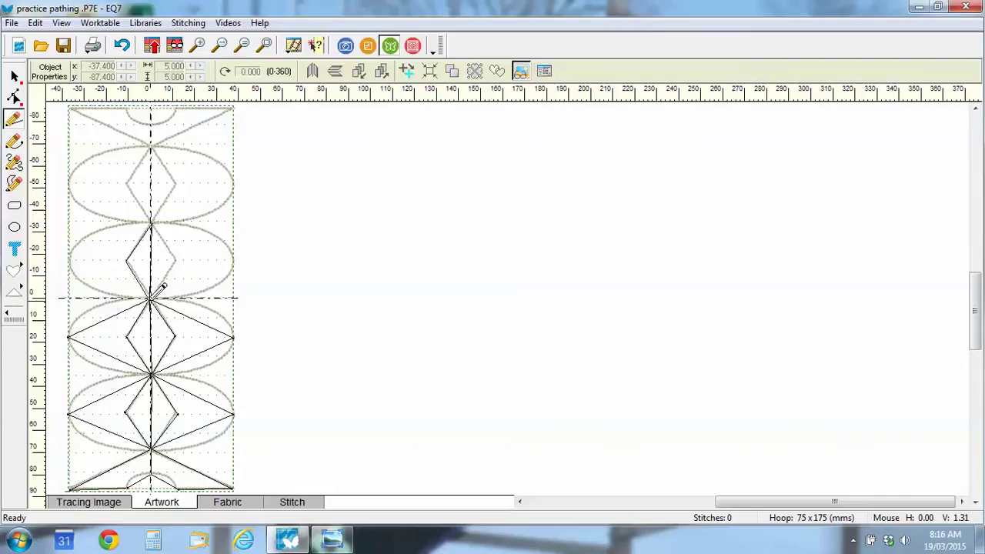
{"action": "left_click", "coordinate": [152, 297]}
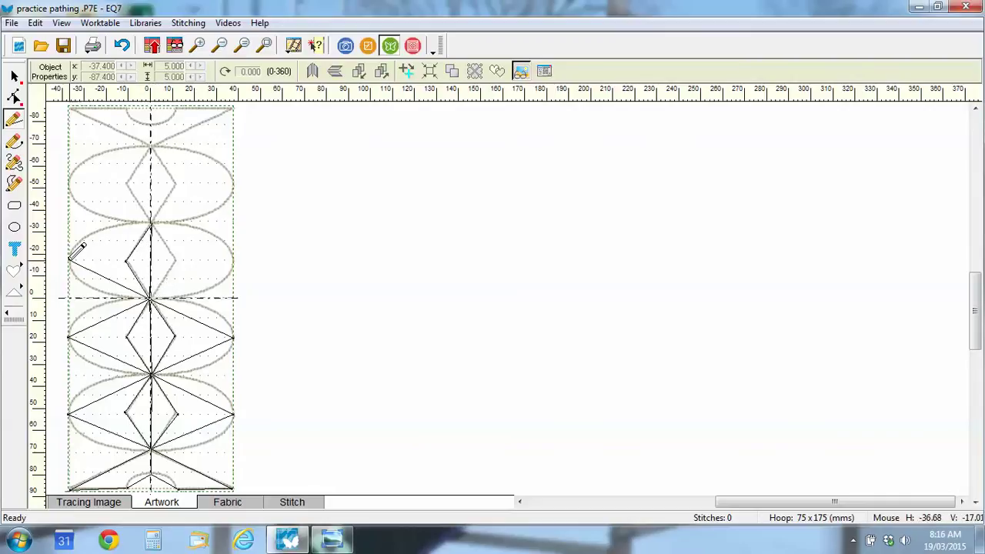
{"action": "left_click", "coordinate": [69, 259]}
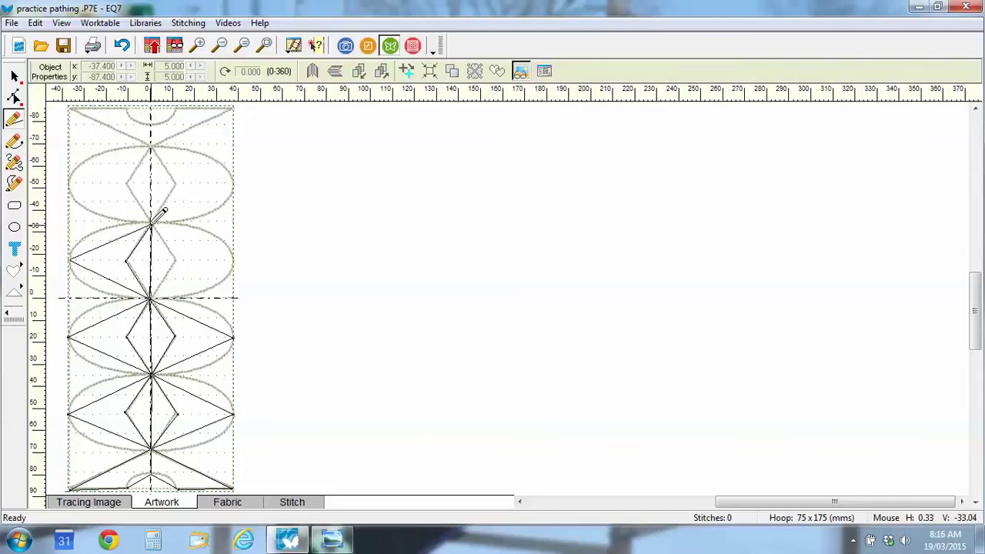
{"action": "double_click", "coordinate": [149, 220]}
{"action": "left_click", "coordinate": [151, 222]}
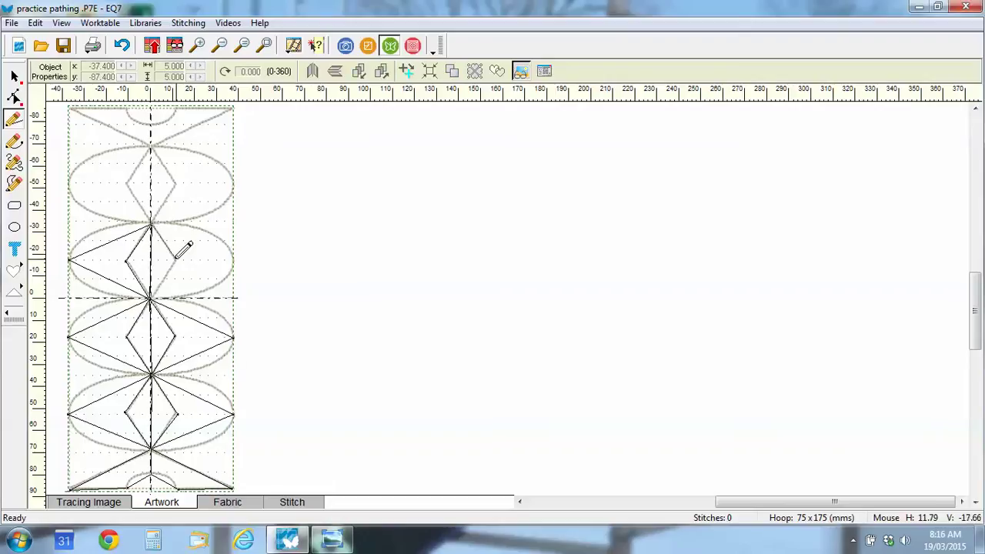
{"action": "left_click", "coordinate": [153, 296]}
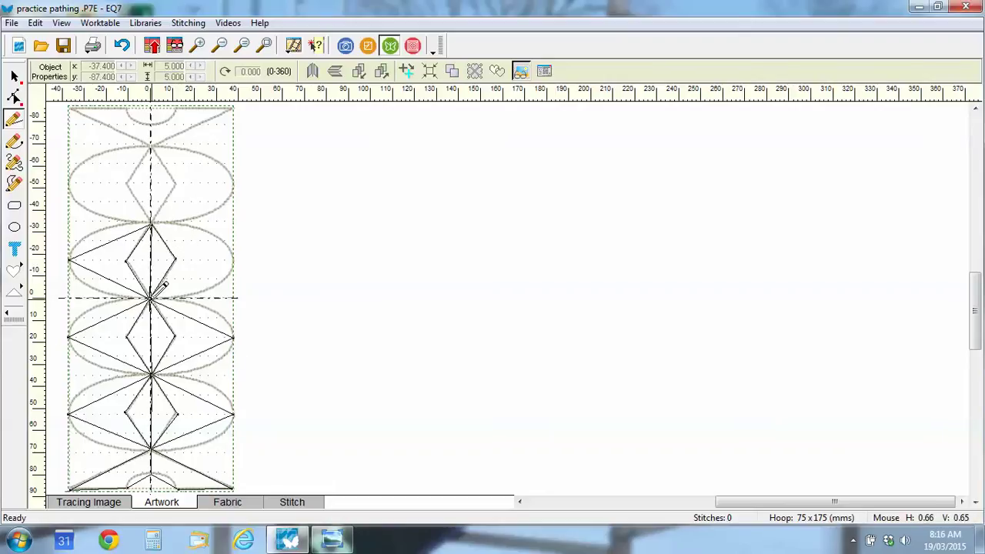
{"action": "left_click", "coordinate": [234, 259]}
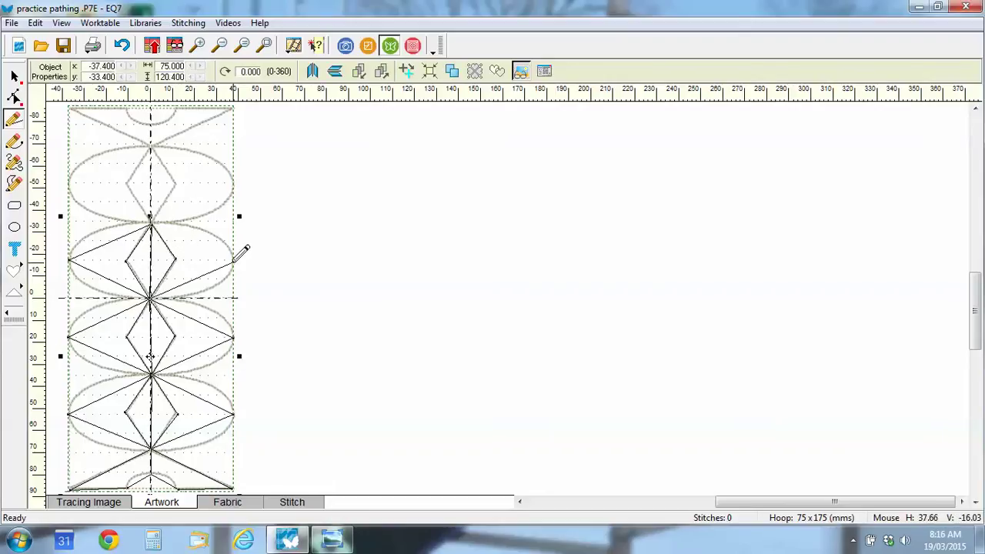
{"action": "left_click", "coordinate": [152, 223]}
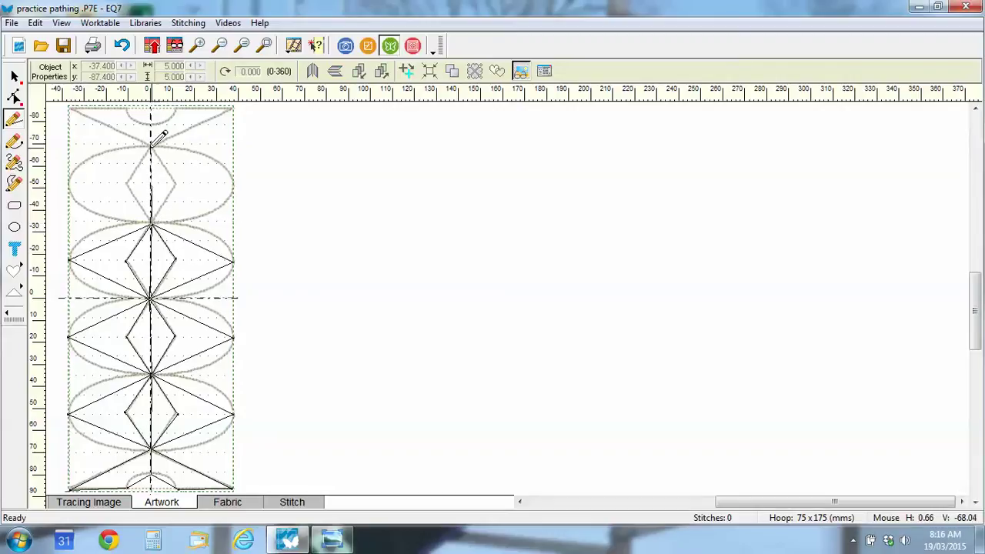
Draw the top diagonals, finishing the path with a V at the top centre.
{"action": "mouse_move", "coordinate": [152, 144]}
{"action": "left_mouse_down"}
{"action": "mouse_move", "coordinate": [118, 190]}
{"action": "mouse_move", "coordinate": [123, 183]}
{"action": "mouse_move", "coordinate": [153, 219]}
{"action": "mouse_move", "coordinate": [70, 184]}
{"action": "mouse_move", "coordinate": [152, 144]}
{"action": "mouse_move", "coordinate": [178, 176]}
{"action": "mouse_move", "coordinate": [152, 220]}
{"action": "mouse_move", "coordinate": [242, 178]}
{"action": "left_mouse_up"}
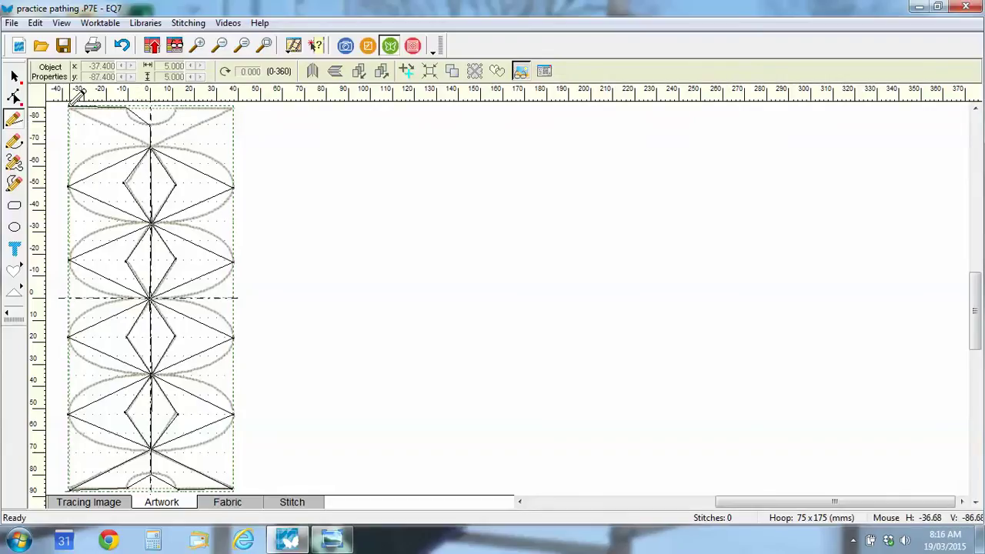
{"action": "mouse_move", "coordinate": [69, 107]}
{"action": "left_mouse_down"}
{"action": "mouse_move", "coordinate": [153, 144]}
{"action": "mouse_move", "coordinate": [247, 96]}
{"action": "mouse_move", "coordinate": [69, 107]}
{"action": "left_mouse_up"}
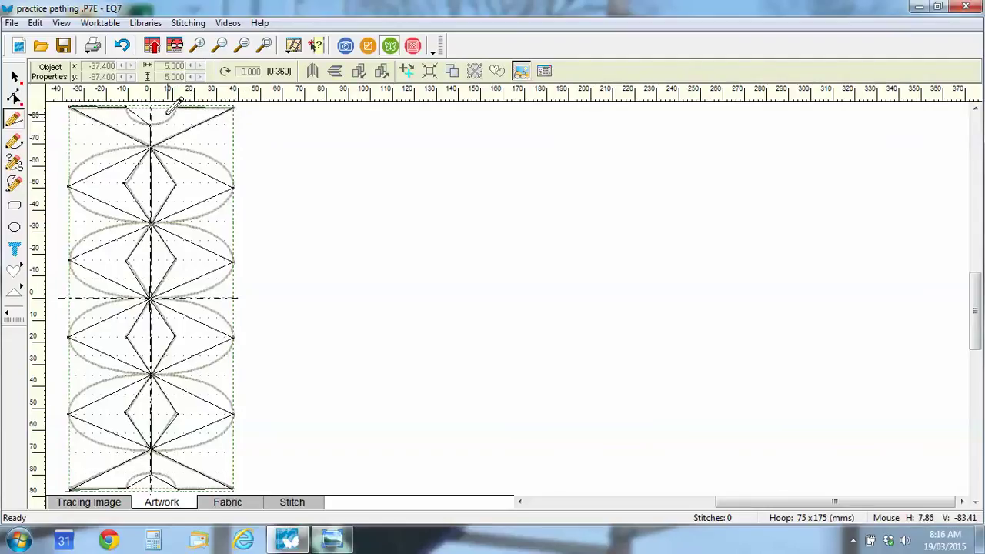
{"action": "left_click", "coordinate": [153, 123]}
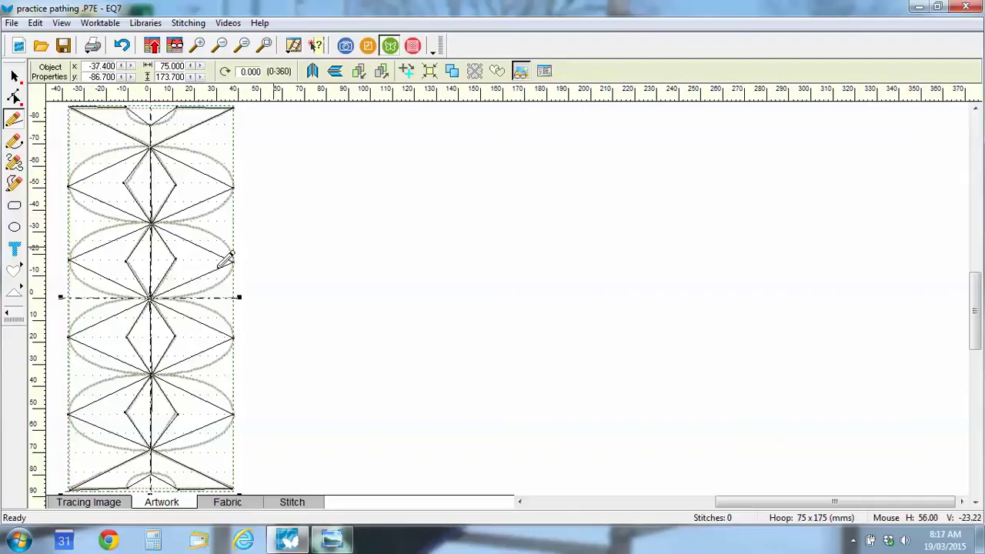
Zoom in on the lower half of the border design.
{"action": "left_click", "coordinate": [198, 45]}
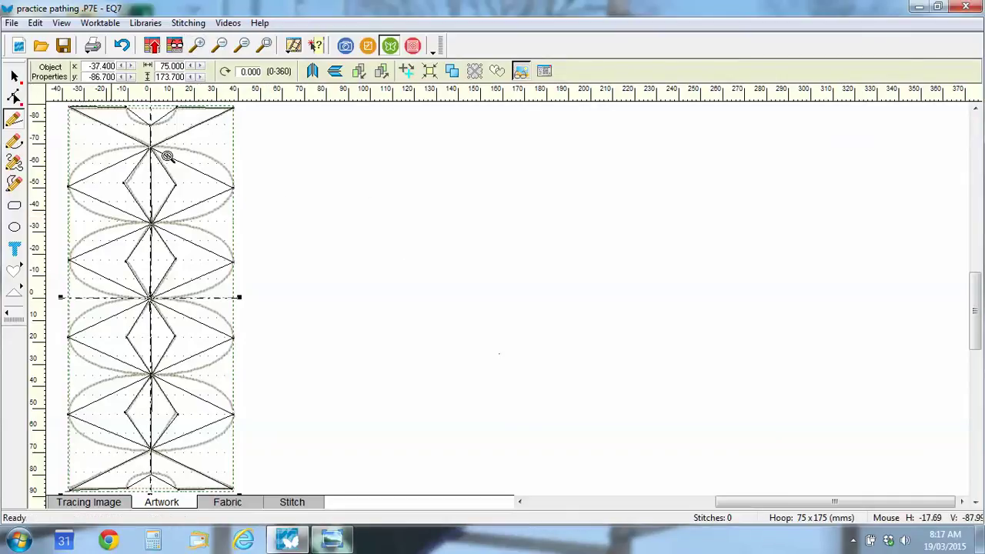
{"action": "left_click", "coordinate": [248, 486]}
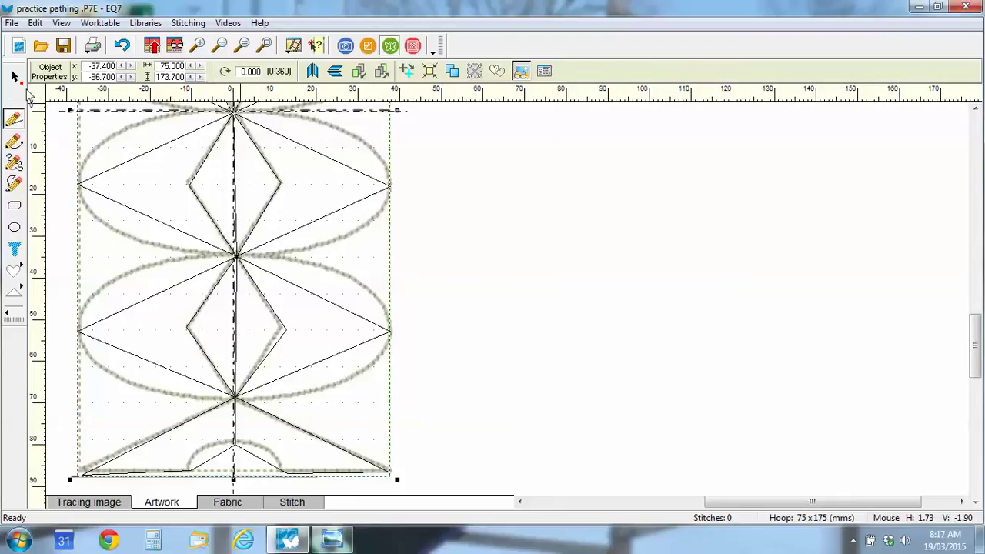
Convert both bottom-centre line segments to curves and drag them into a rounded arch.
{"action": "left_click", "coordinate": [14, 97]}
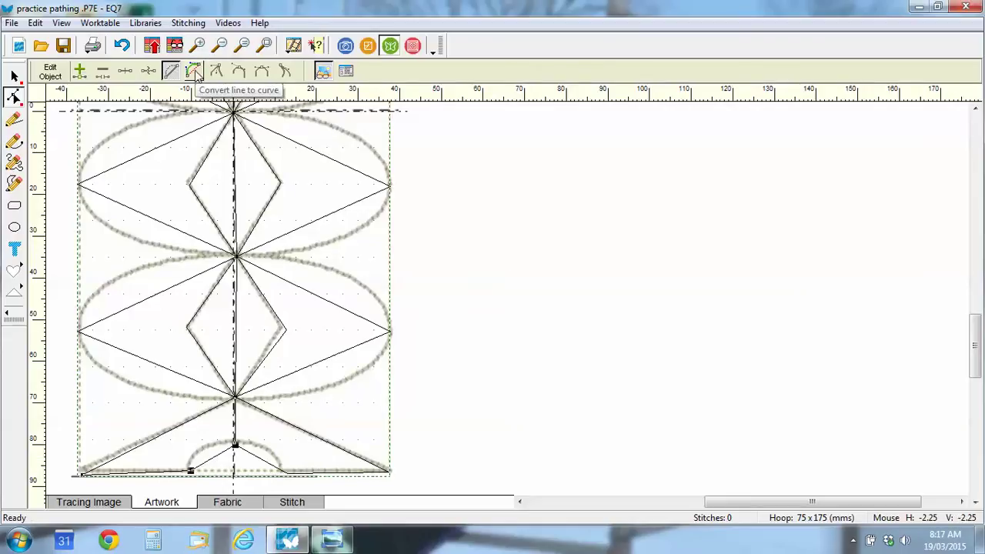
{"action": "left_click", "coordinate": [195, 72]}
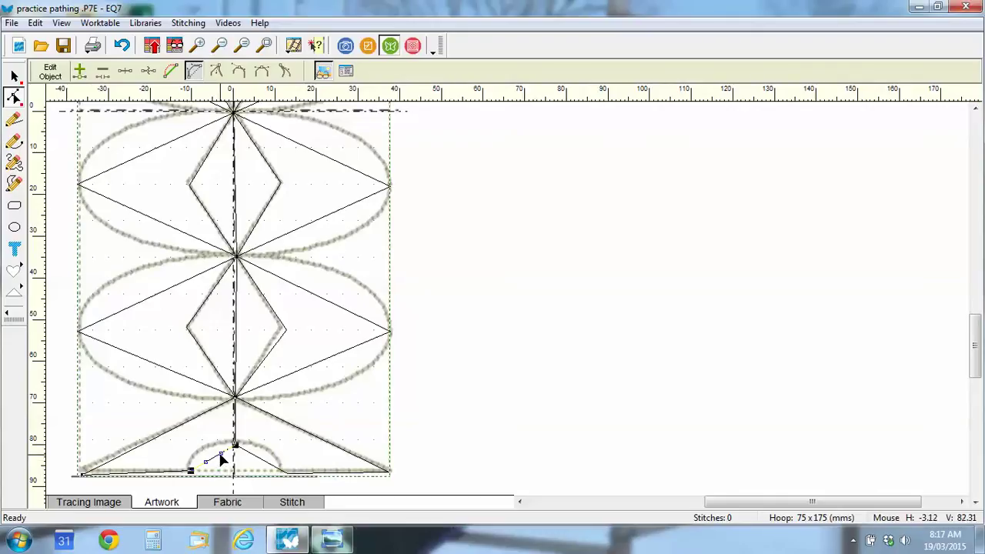
{"action": "mouse_move", "coordinate": [206, 461]}
{"action": "left_mouse_down"}
{"action": "mouse_move", "coordinate": [206, 448]}
{"action": "mouse_move", "coordinate": [206, 462]}
{"action": "mouse_move", "coordinate": [192, 455]}
{"action": "left_mouse_up"}
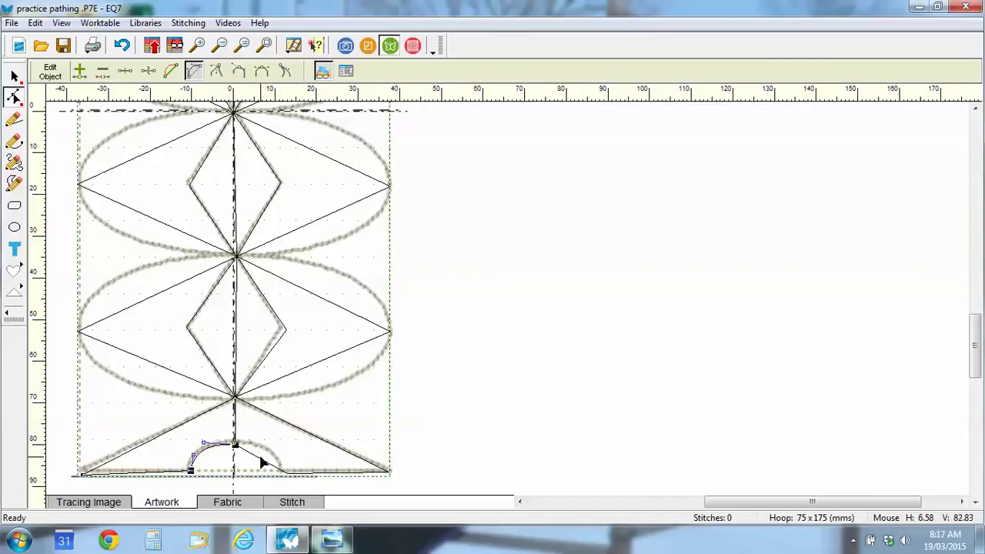
{"action": "left_click", "coordinate": [260, 465]}
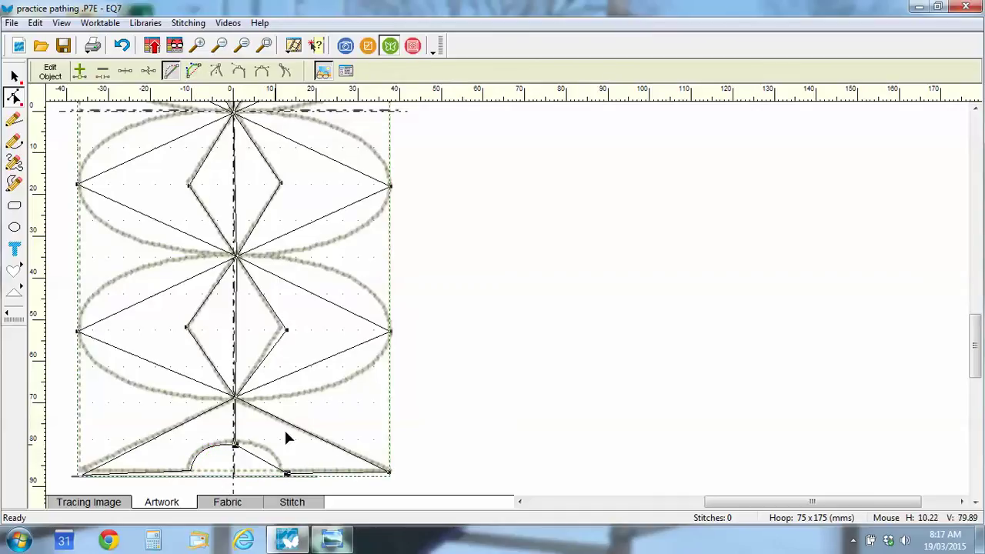
{"action": "left_click", "coordinate": [193, 71]}
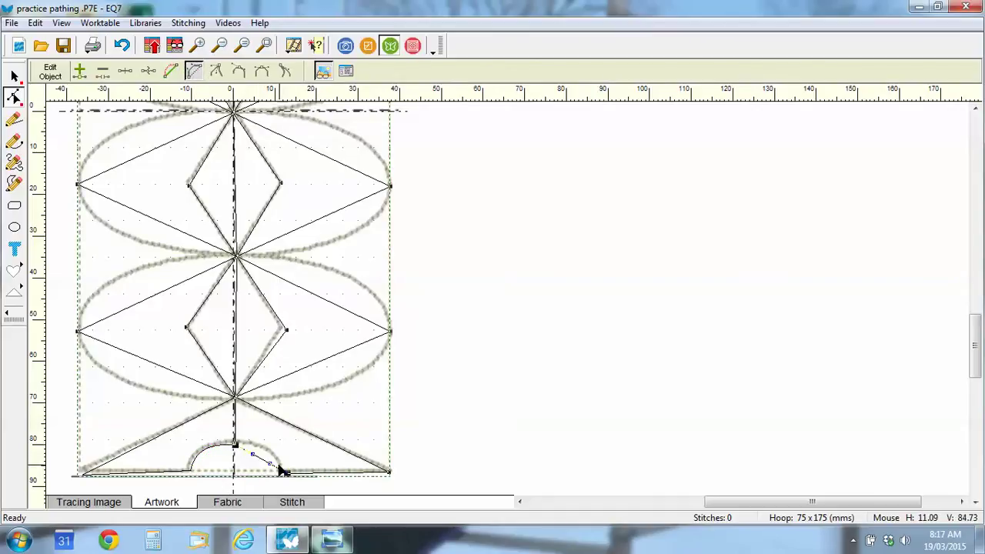
{"action": "mouse_move", "coordinate": [253, 459]}
{"action": "left_mouse_down"}
{"action": "mouse_move", "coordinate": [266, 453]}
{"action": "mouse_move", "coordinate": [271, 464]}
{"action": "left_mouse_up"}
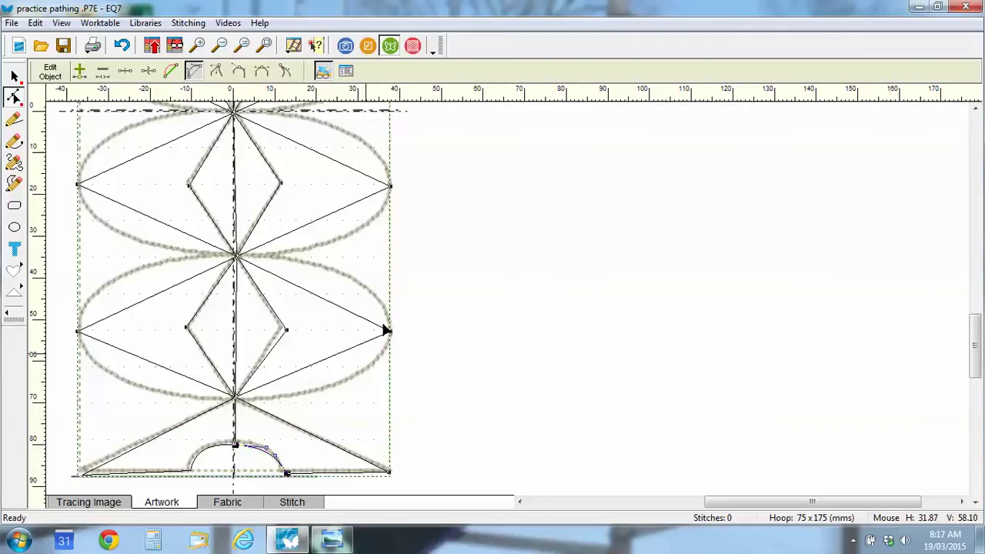
Curve the middle oval's upper-left and lower-left segments to follow its traced outline.
{"action": "left_click", "coordinate": [167, 282]}
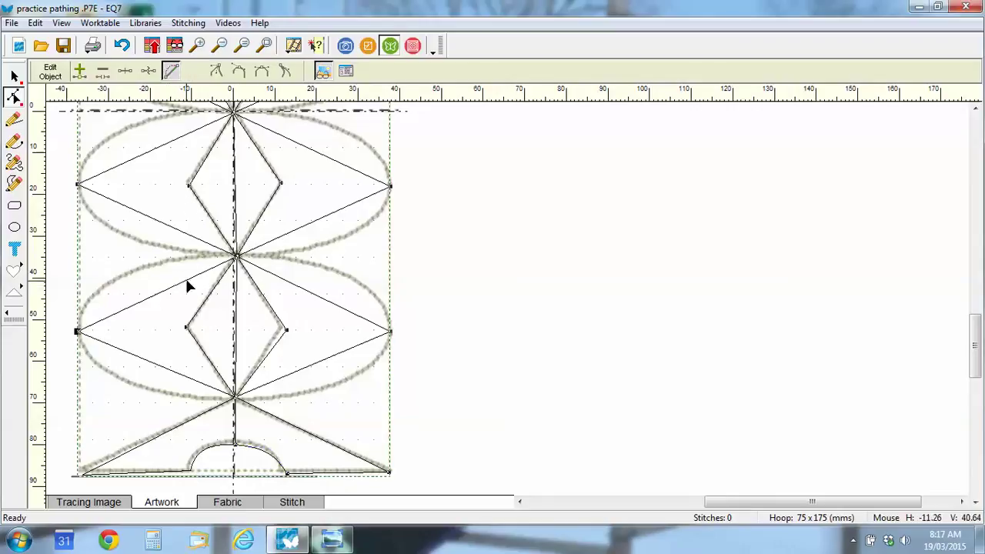
{"action": "left_click", "coordinate": [194, 70]}
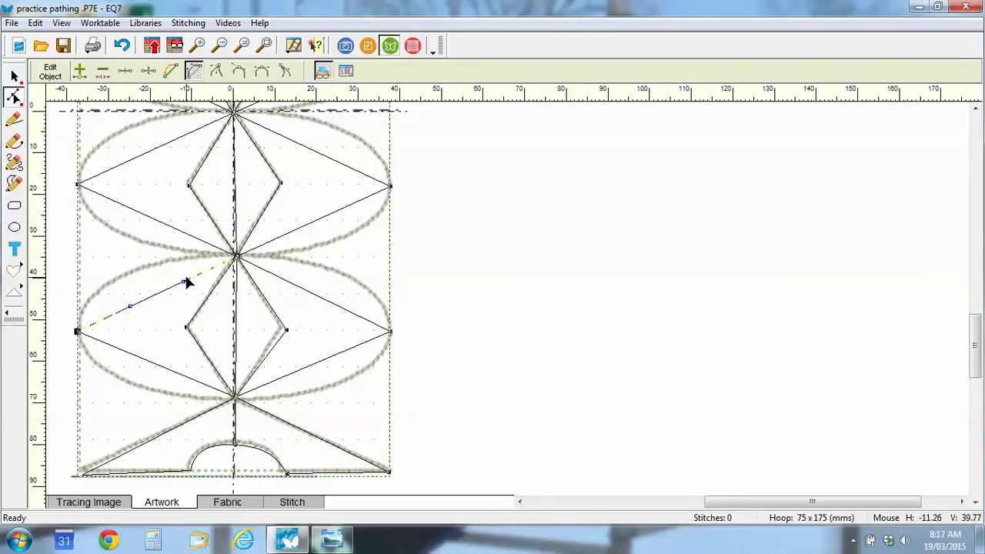
{"action": "left_click_drag", "start_coordinate": [184, 285], "coordinate": [125, 245]}
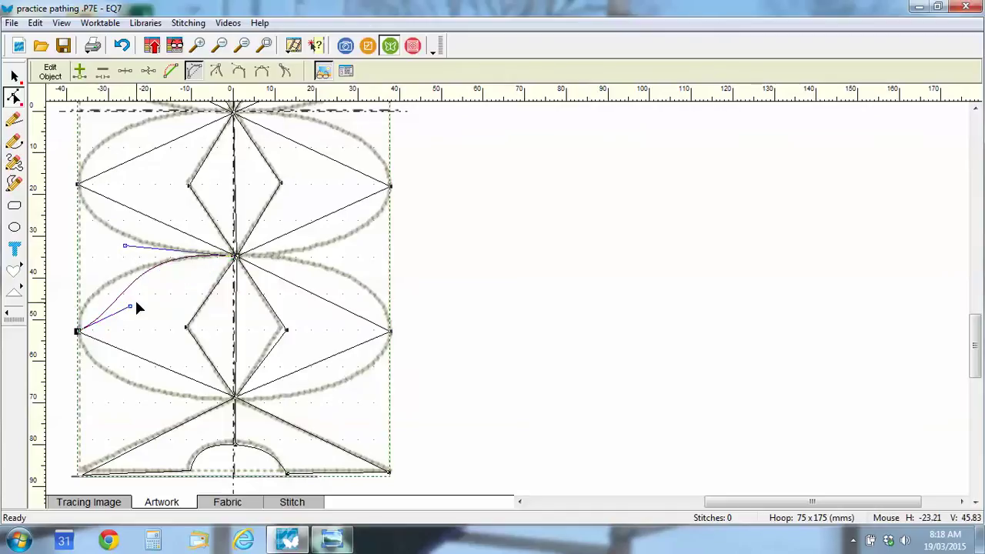
{"action": "left_click_drag", "start_coordinate": [130, 307], "coordinate": [83, 302]}
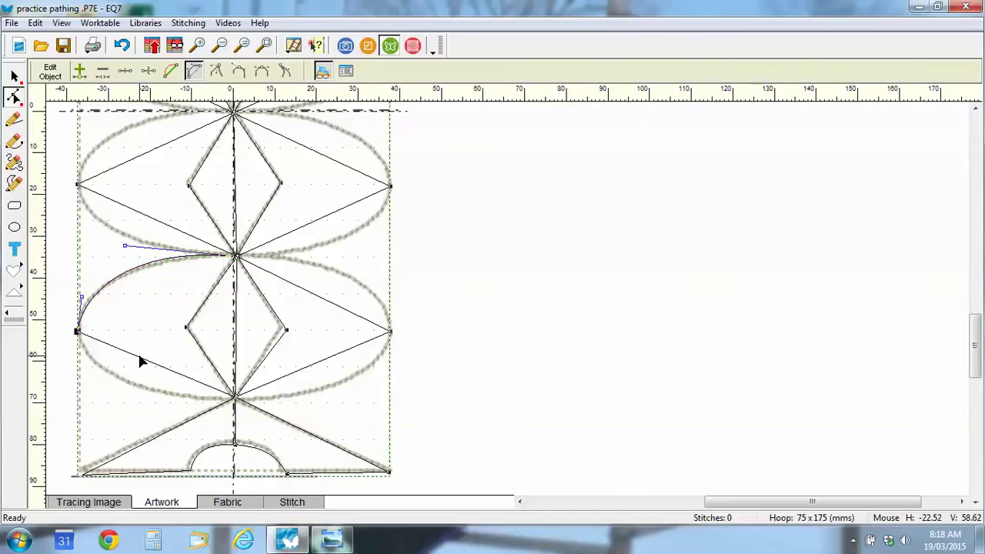
{"action": "left_click", "coordinate": [152, 366]}
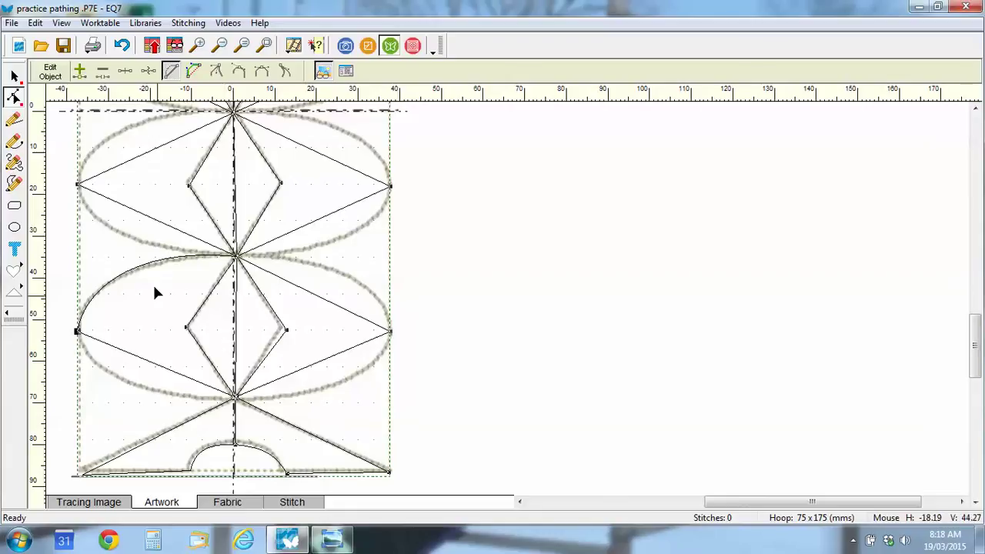
{"action": "left_click", "coordinate": [154, 365]}
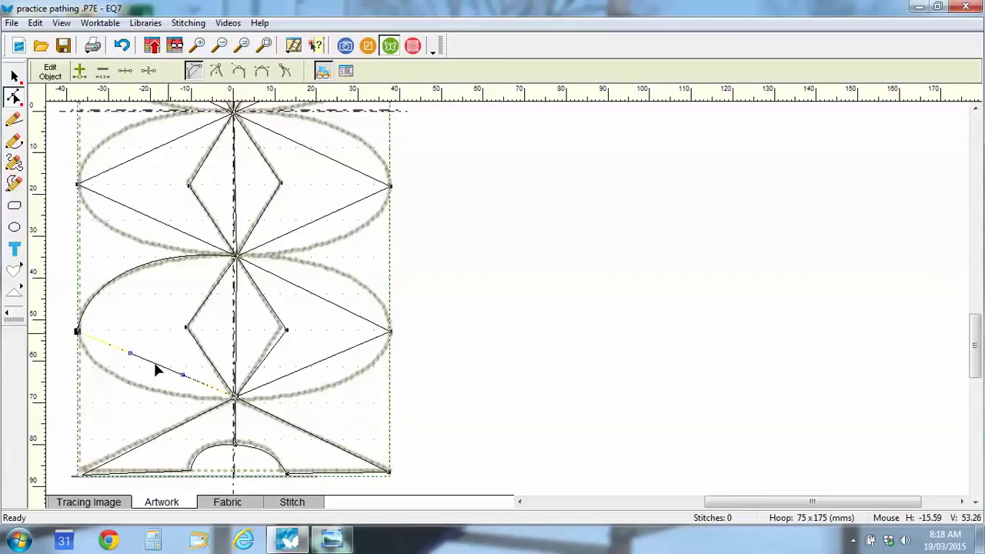
{"action": "left_click", "coordinate": [130, 355]}
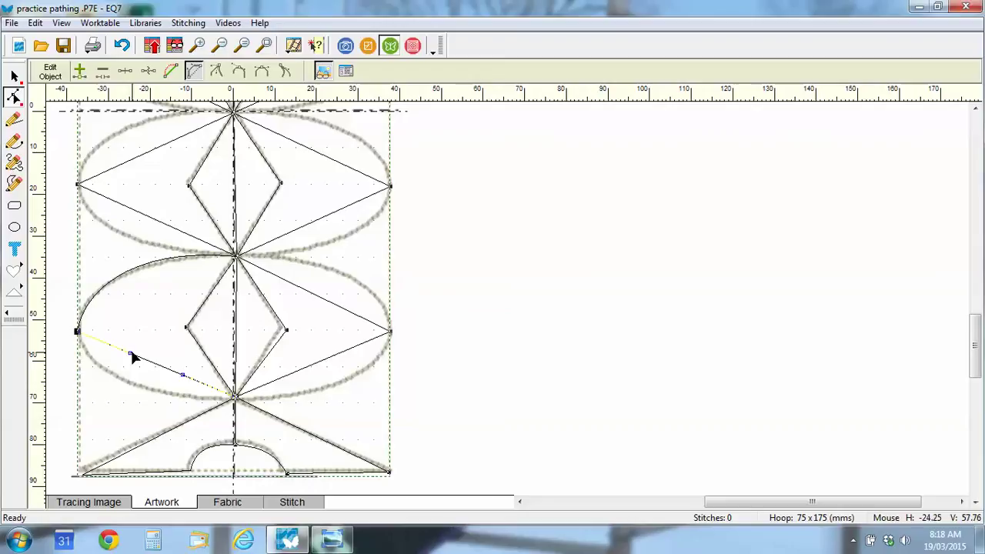
{"action": "left_click_drag", "start_coordinate": [127, 365], "coordinate": [101, 403]}
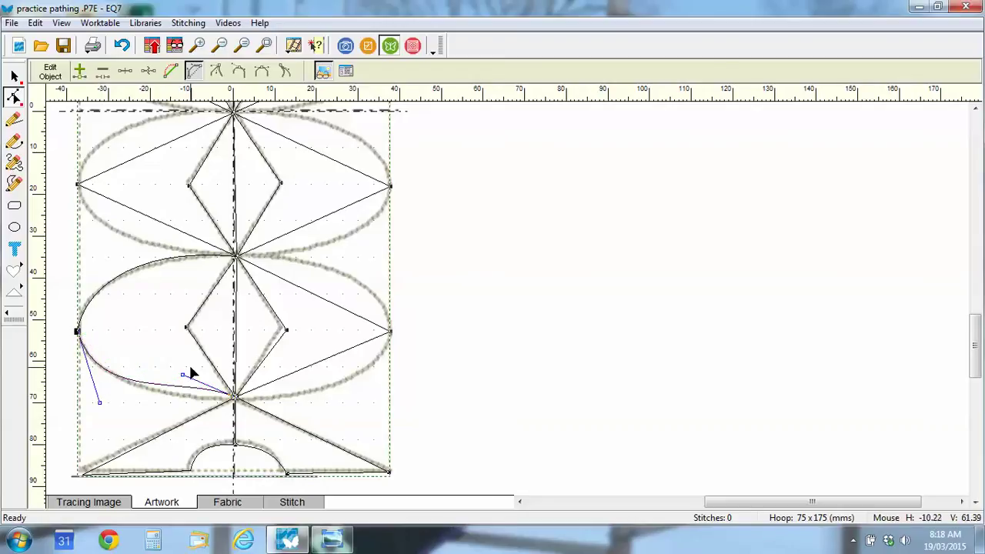
{"action": "left_click_drag", "start_coordinate": [184, 379], "coordinate": [182, 398]}
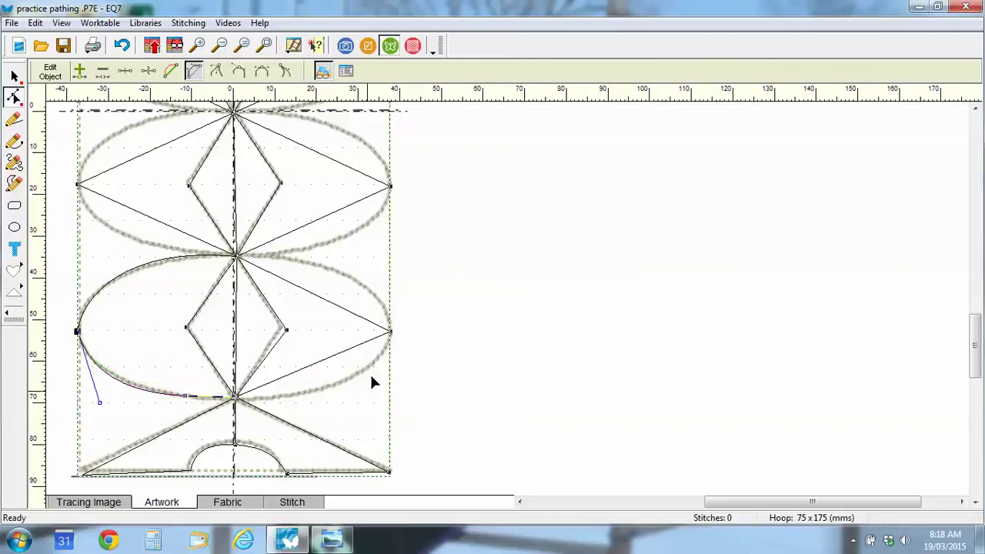
{"action": "left_click", "coordinate": [324, 355]}
Curve the middle oval's lower-right and upper-right segments to match the ellipse.
{"action": "left_click", "coordinate": [327, 363]}
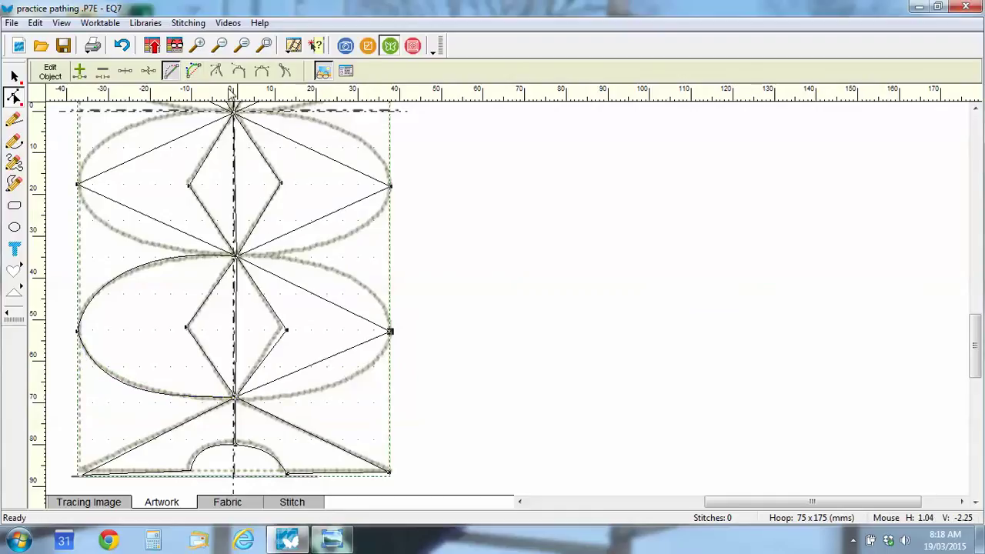
{"action": "left_click", "coordinate": [193, 70]}
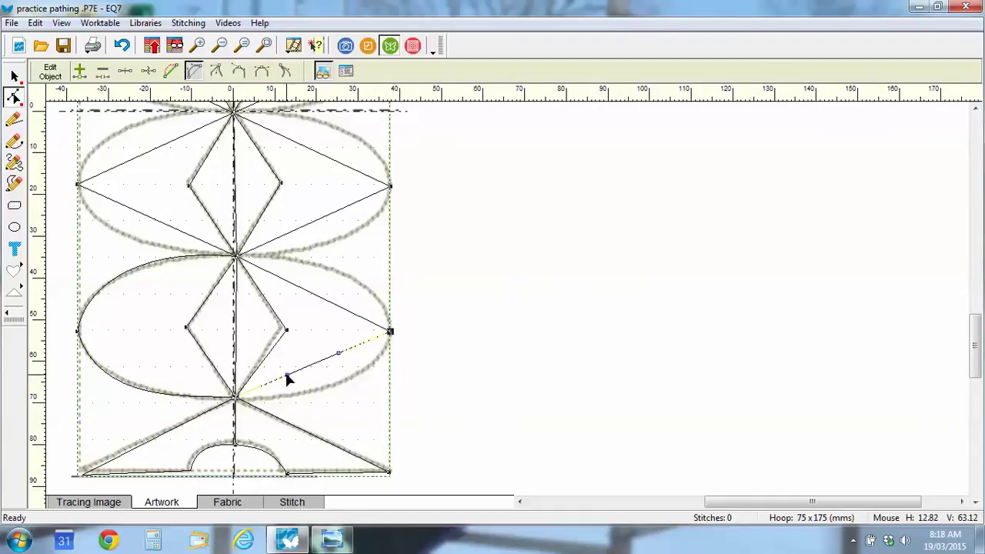
{"action": "left_click_drag", "start_coordinate": [293, 377], "coordinate": [308, 409]}
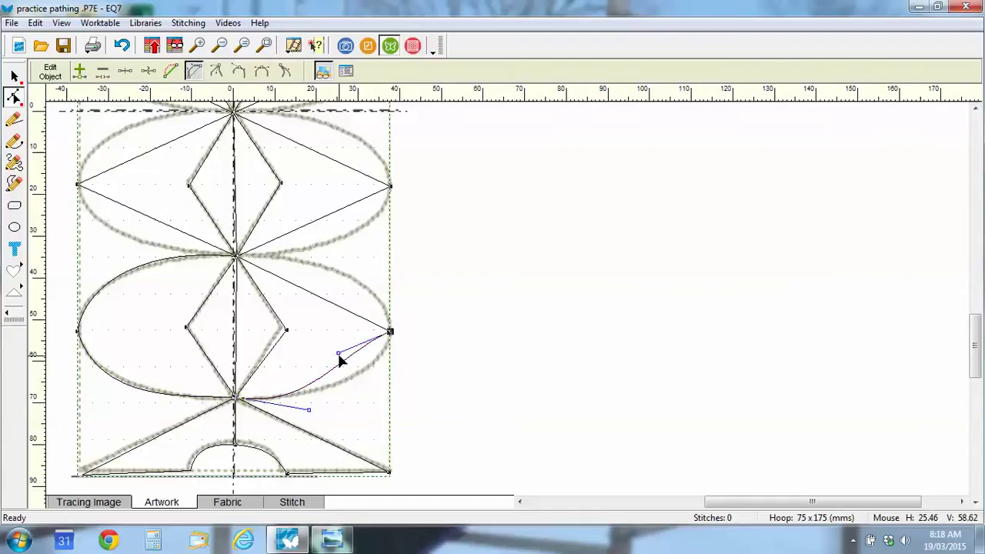
{"action": "left_click_drag", "start_coordinate": [339, 355], "coordinate": [384, 368]}
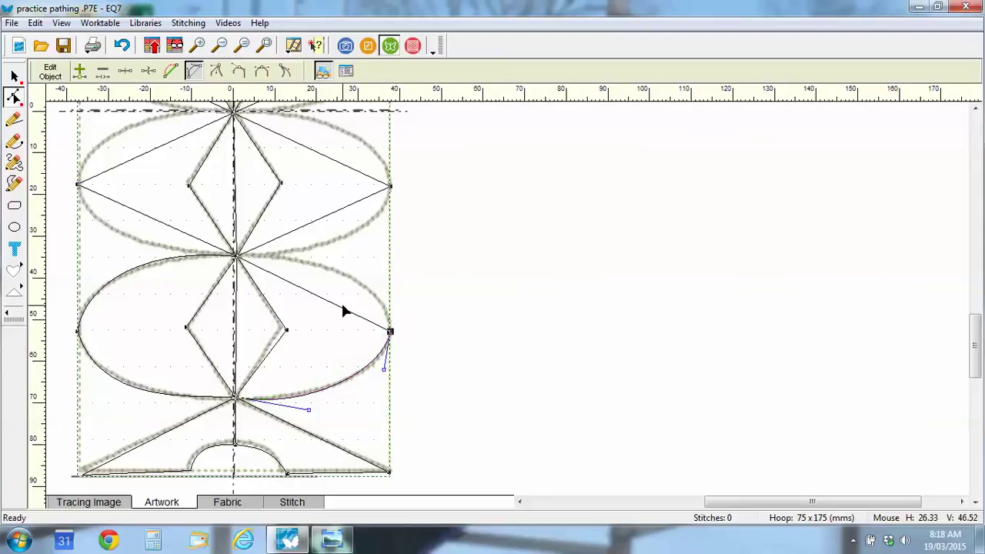
{"action": "left_click", "coordinate": [340, 312]}
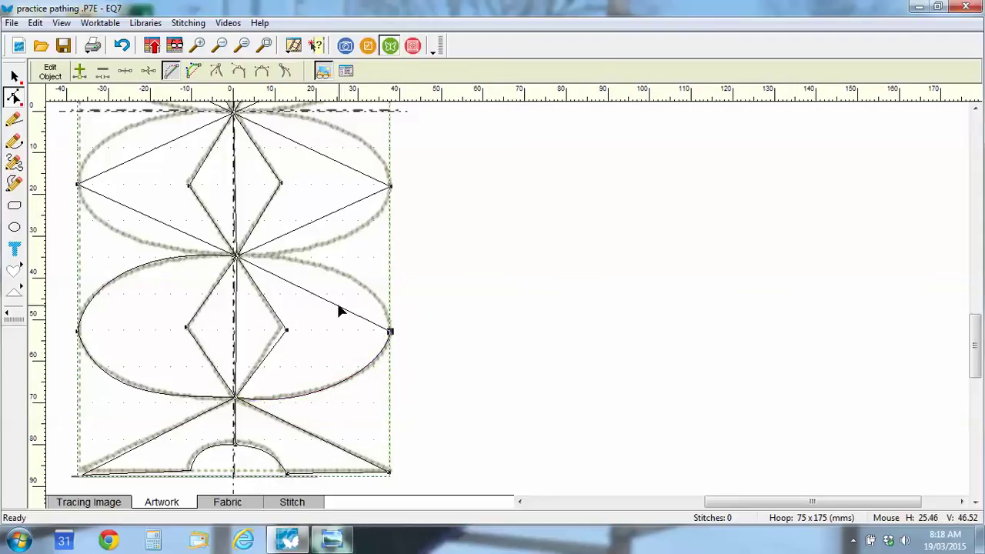
{"action": "left_click", "coordinate": [193, 70]}
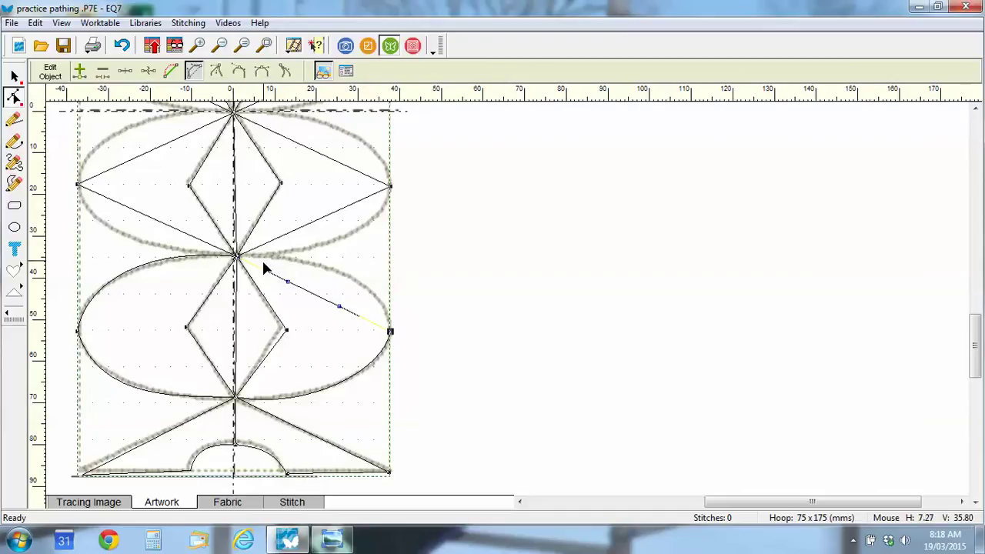
{"action": "left_click_drag", "start_coordinate": [290, 285], "coordinate": [314, 247]}
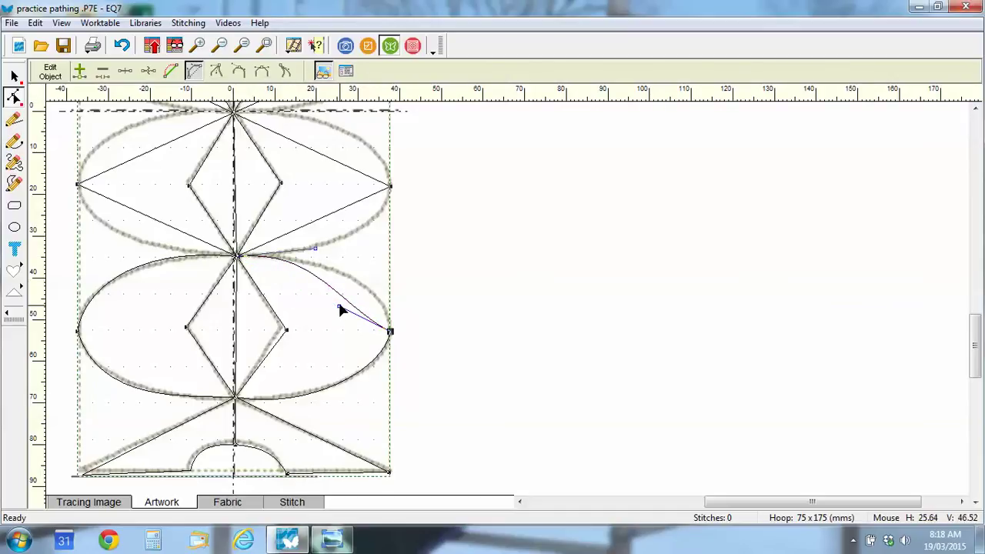
{"action": "left_click_drag", "start_coordinate": [338, 307], "coordinate": [387, 286]}
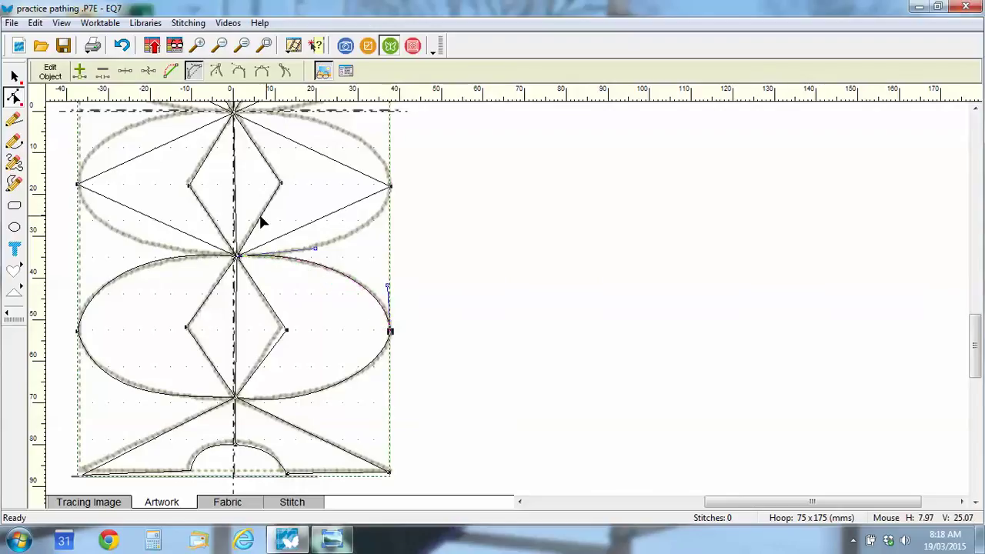
Curve the upper oval's lower-left and upper-left segments onto its traced outline.
{"action": "left_click", "coordinate": [156, 221]}
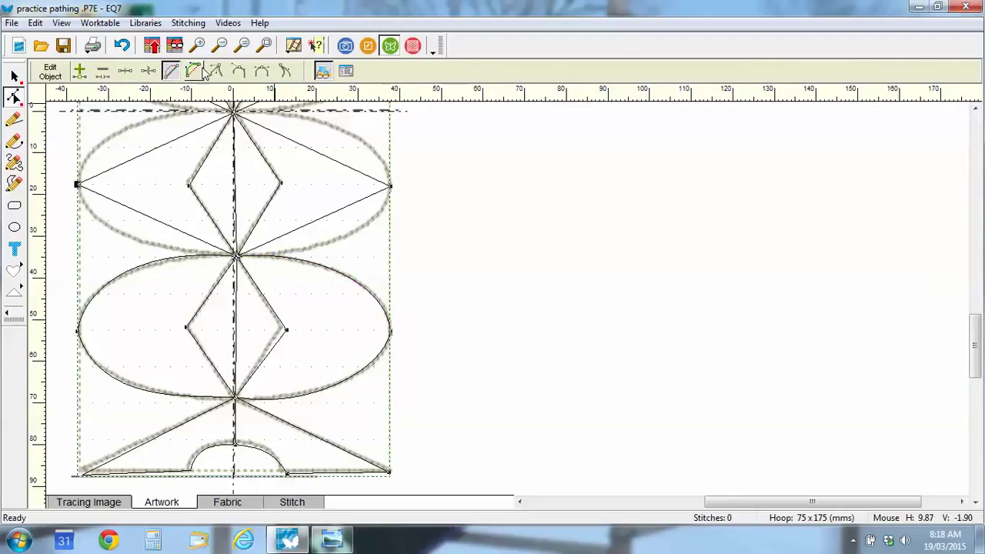
{"action": "left_click", "coordinate": [194, 71]}
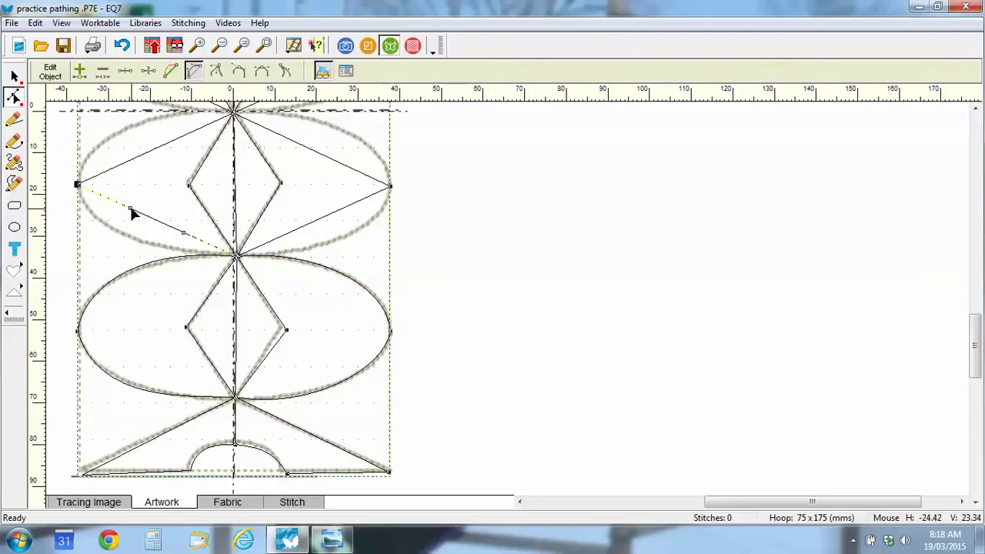
{"action": "left_click_drag", "start_coordinate": [131, 211], "coordinate": [85, 243]}
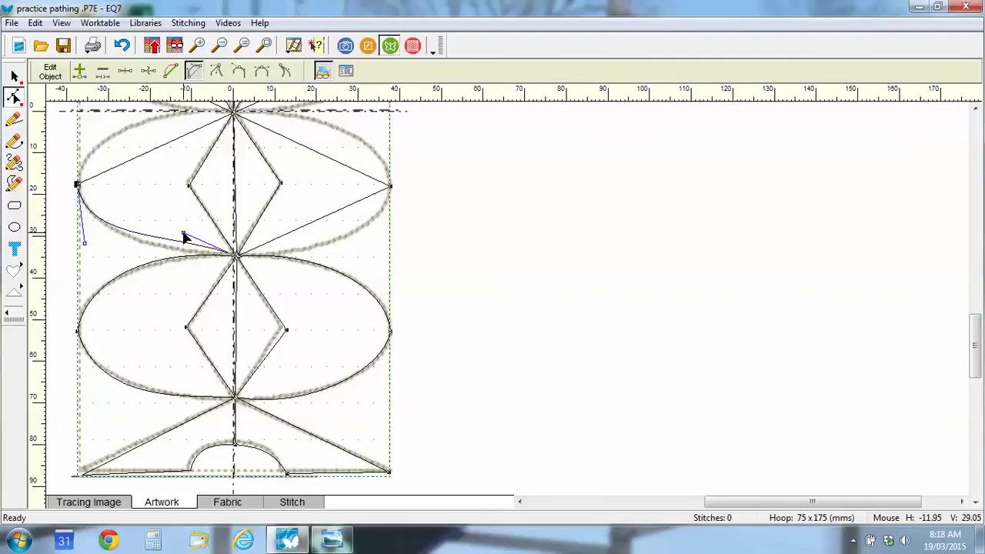
{"action": "left_click_drag", "start_coordinate": [184, 238], "coordinate": [174, 250]}
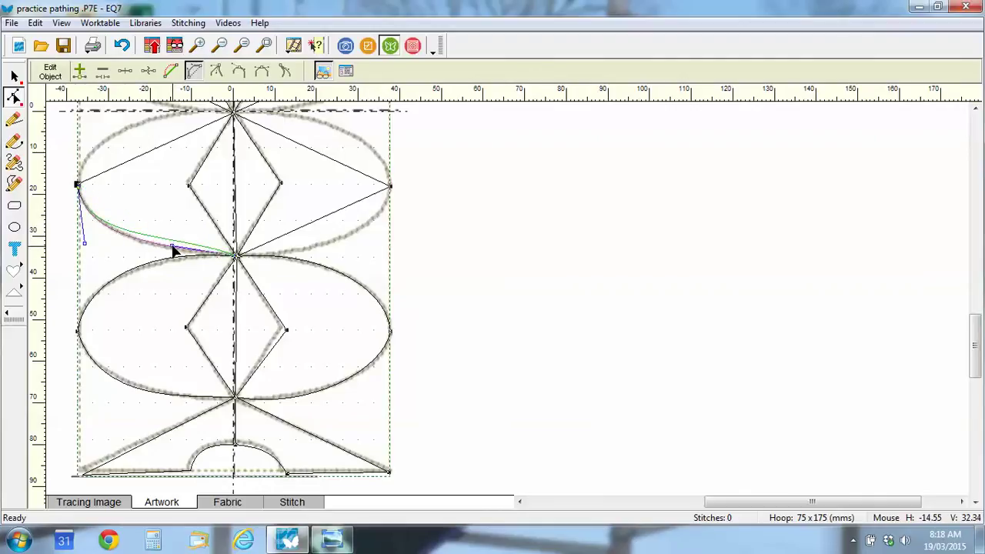
{"action": "left_click", "coordinate": [158, 151]}
{"action": "left_click", "coordinate": [194, 71]}
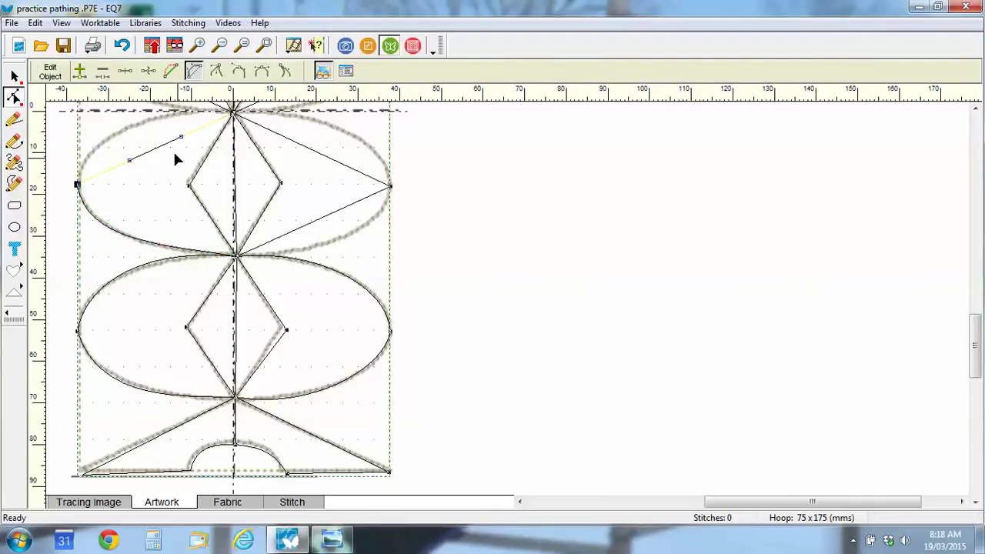
{"action": "left_click_drag", "start_coordinate": [180, 138], "coordinate": [142, 101]}
{"action": "left_click_drag", "start_coordinate": [129, 160], "coordinate": [88, 146]}
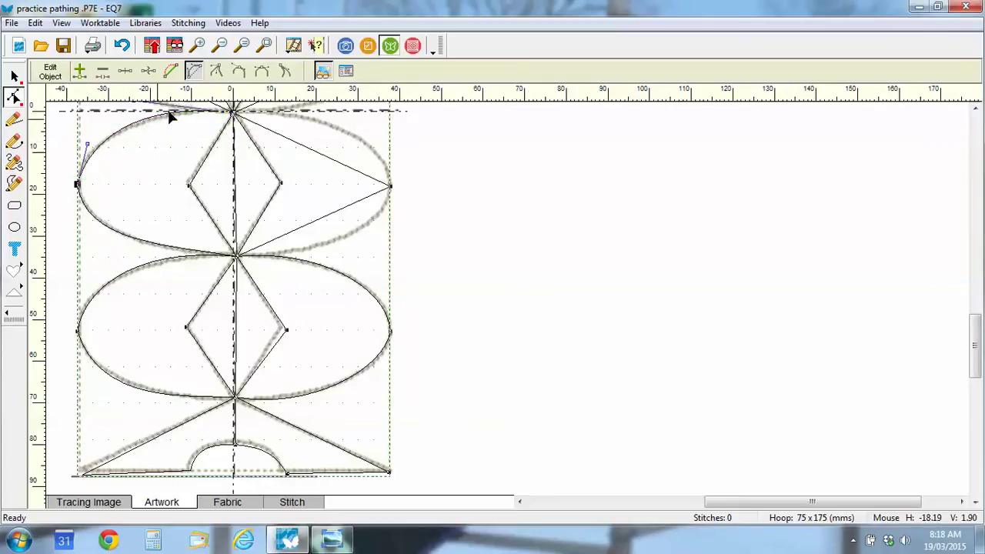
Bend the upper oval's lower-right and upper-right segments onto the ellipse, then scroll up.
{"action": "left_click", "coordinate": [329, 214]}
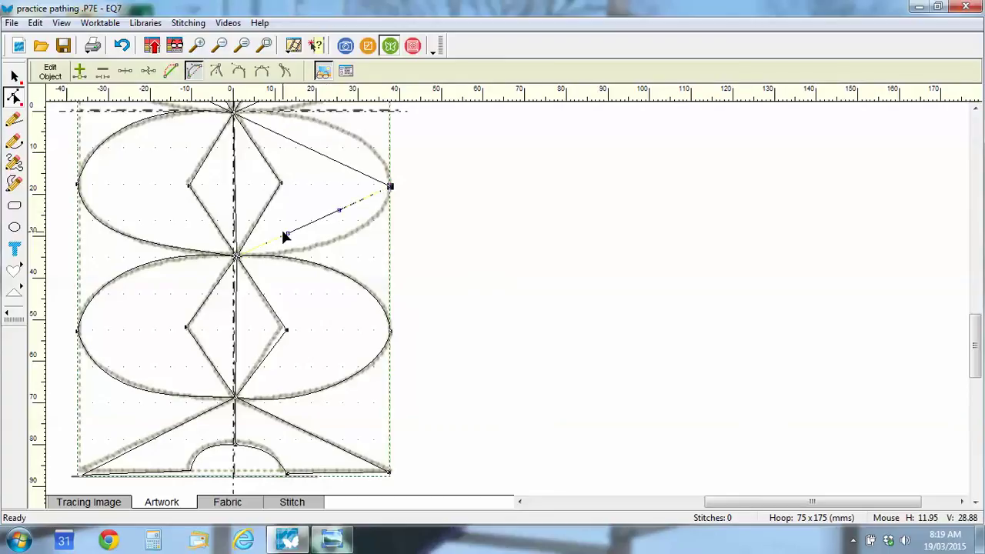
{"action": "left_click_drag", "start_coordinate": [289, 237], "coordinate": [323, 261]}
{"action": "left_click_drag", "start_coordinate": [341, 210], "coordinate": [390, 223]}
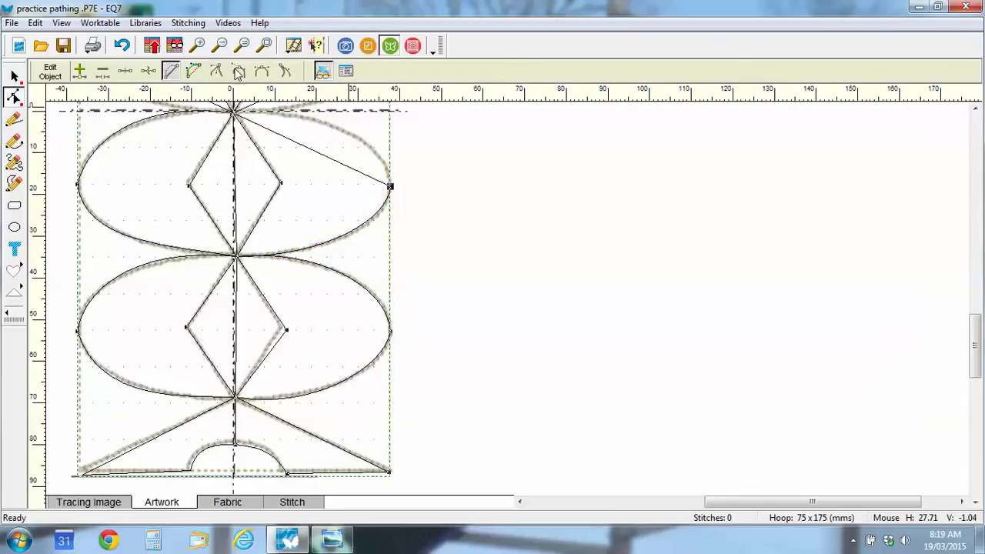
{"action": "left_click", "coordinate": [193, 71]}
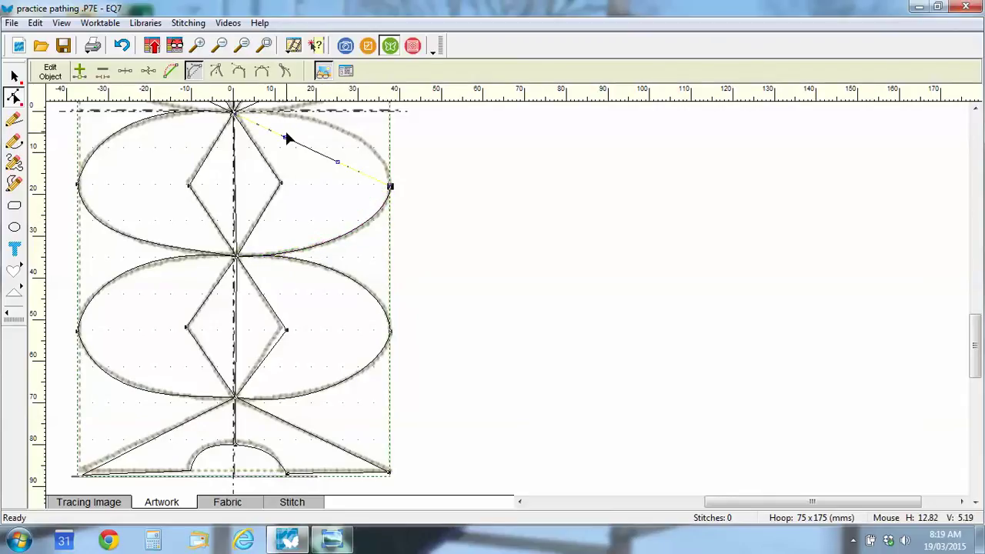
{"action": "left_click_drag", "start_coordinate": [285, 139], "coordinate": [317, 105]}
{"action": "left_click_drag", "start_coordinate": [339, 166], "coordinate": [389, 147]}
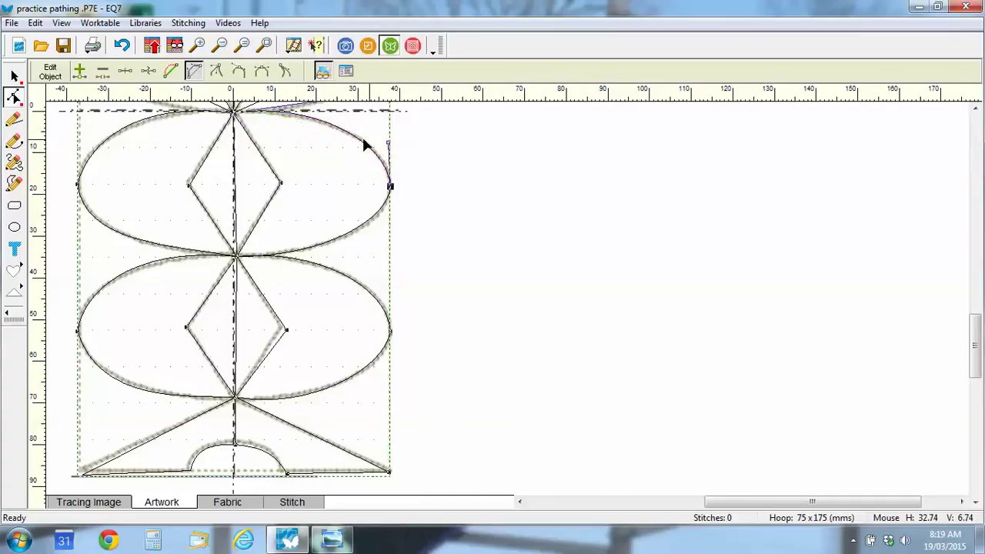
{"action": "left_click_drag", "start_coordinate": [976, 353], "coordinate": [976, 312]}
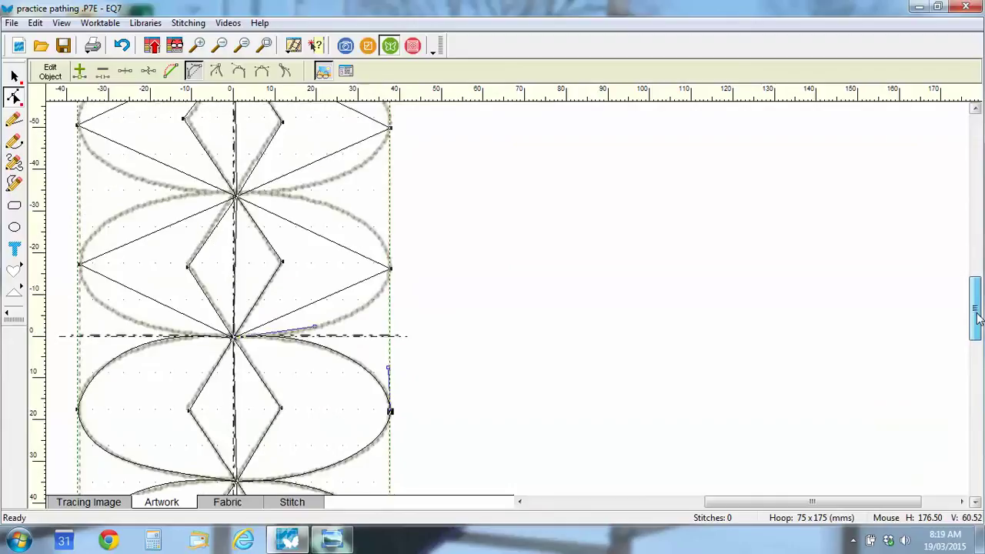
Curve the next oval's upper-left and lower-left segments along its traced outline.
{"action": "left_click", "coordinate": [162, 230]}
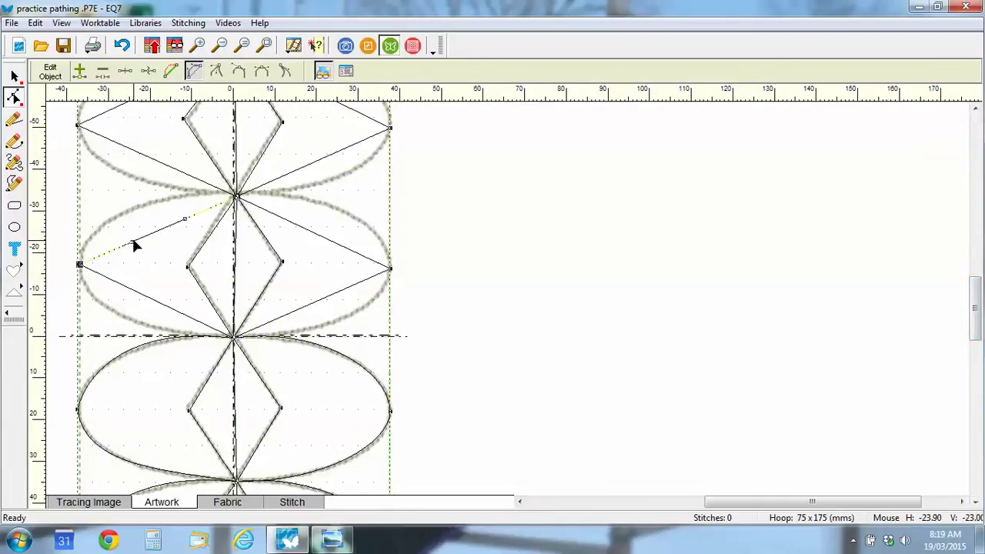
{"action": "left_click_drag", "start_coordinate": [134, 243], "coordinate": [98, 191]}
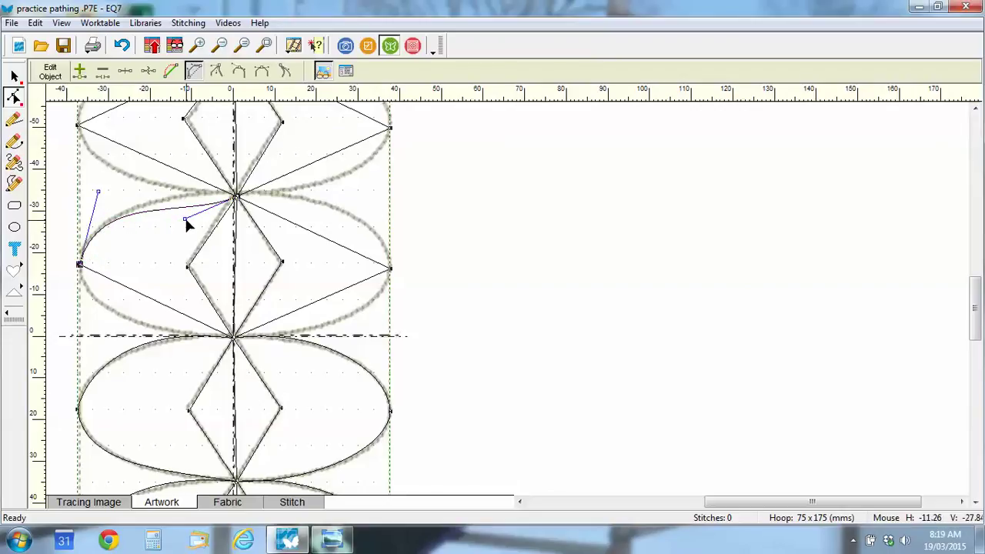
{"action": "left_click_drag", "start_coordinate": [187, 222], "coordinate": [185, 191]}
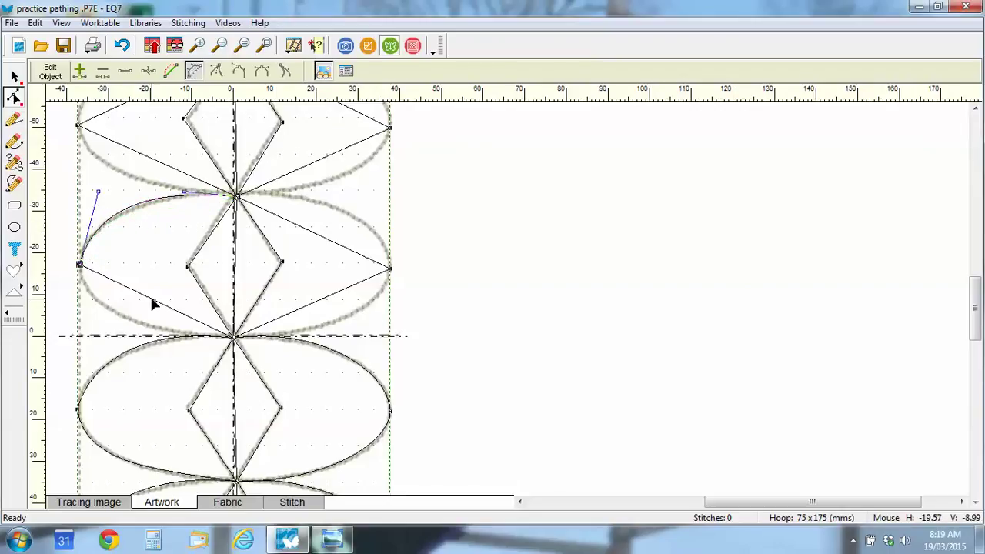
{"action": "left_click", "coordinate": [152, 304]}
{"action": "left_click", "coordinate": [193, 69]}
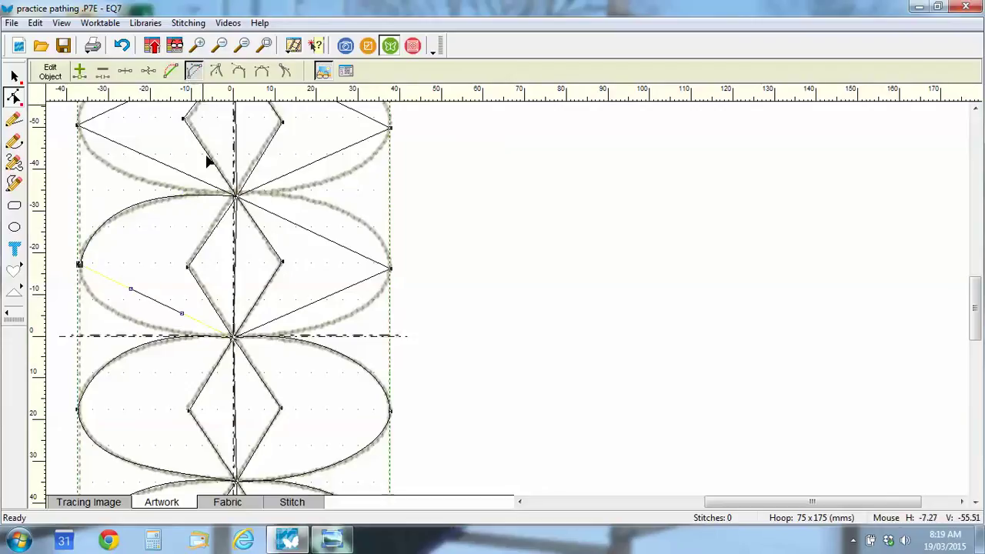
{"action": "left_click_drag", "start_coordinate": [132, 293], "coordinate": [91, 339]}
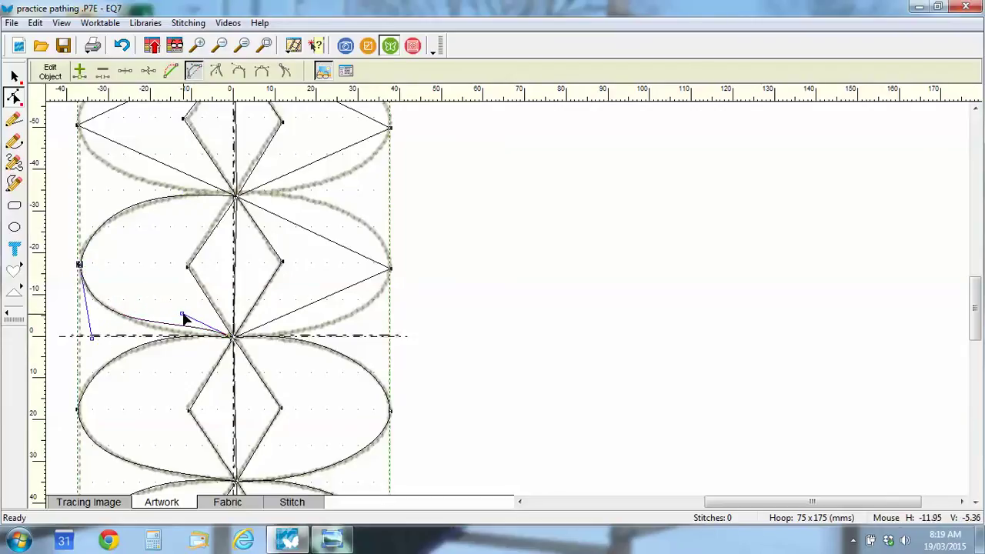
{"action": "left_click_drag", "start_coordinate": [185, 320], "coordinate": [202, 337]}
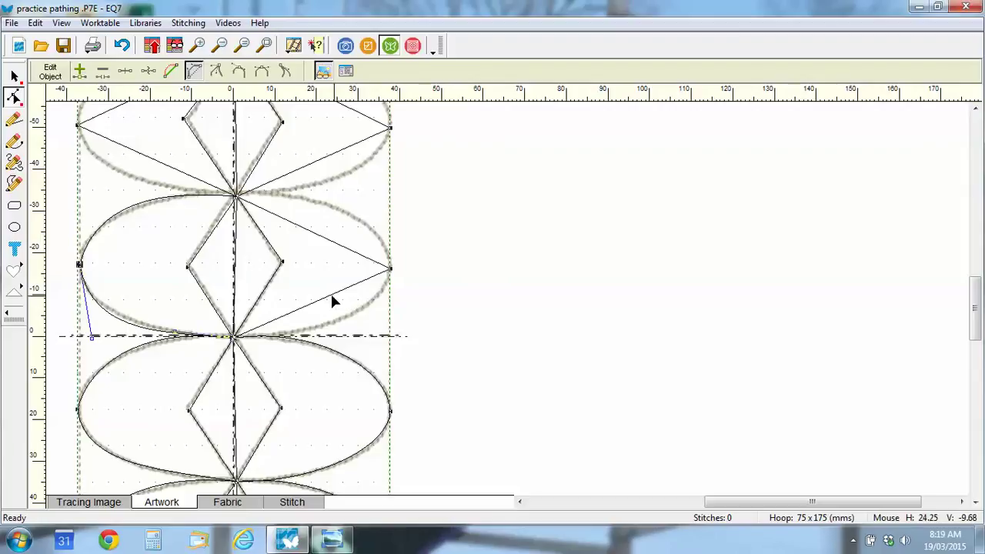
Curve the next oval's lower-right and upper-right segments to meet its right tip.
{"action": "left_click", "coordinate": [390, 269]}
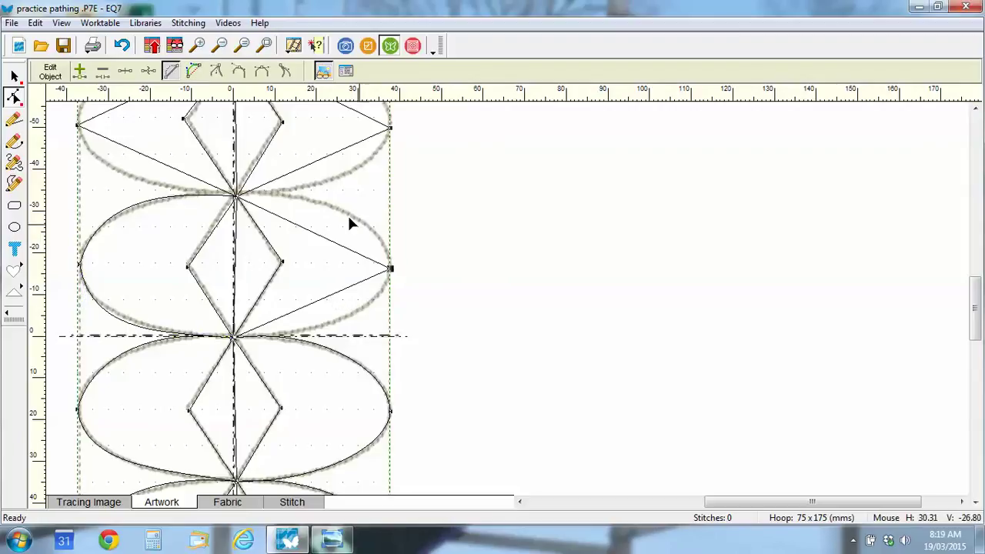
{"action": "left_click", "coordinate": [194, 70]}
{"action": "left_click_drag", "start_coordinate": [287, 320], "coordinate": [328, 339]}
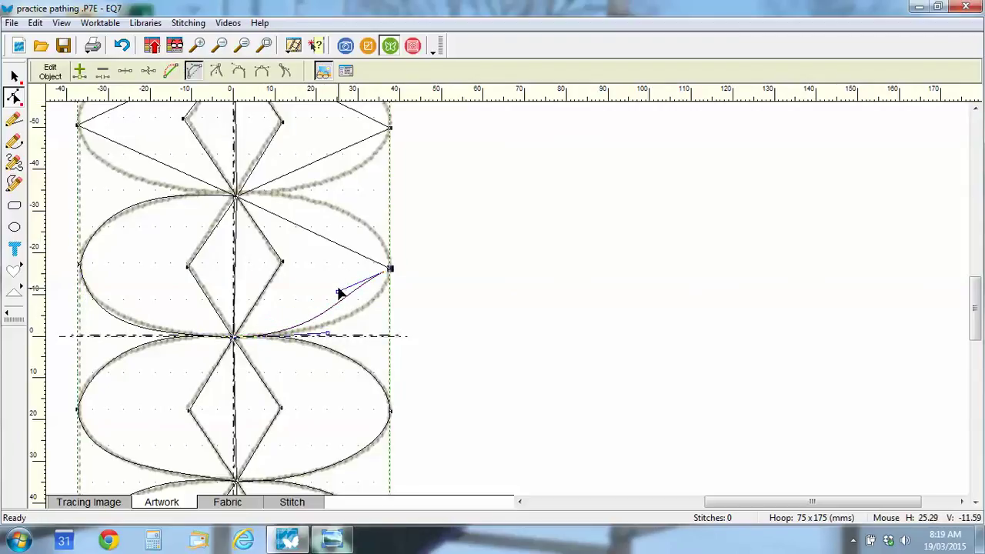
{"action": "left_click", "coordinate": [348, 309]}
{"action": "left_click", "coordinate": [348, 302]}
{"action": "left_click_drag", "start_coordinate": [373, 307], "coordinate": [387, 306]}
{"action": "left_click", "coordinate": [319, 237]}
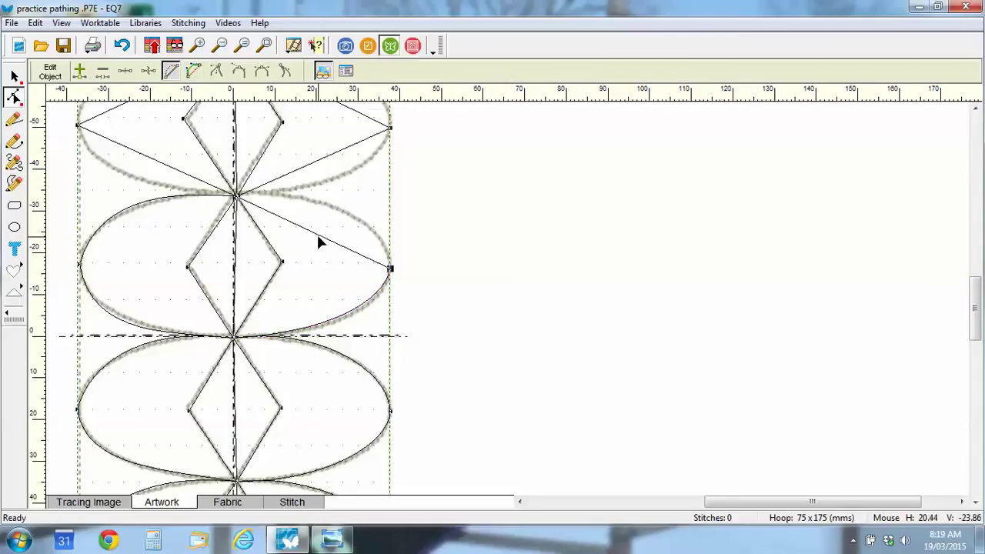
{"action": "left_click", "coordinate": [194, 70]}
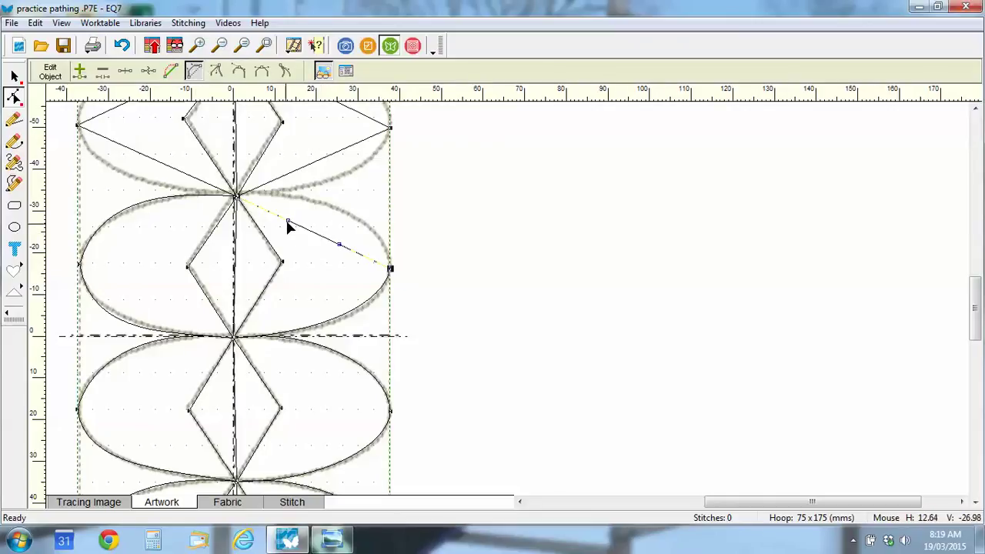
{"action": "left_click_drag", "start_coordinate": [289, 226], "coordinate": [325, 185]}
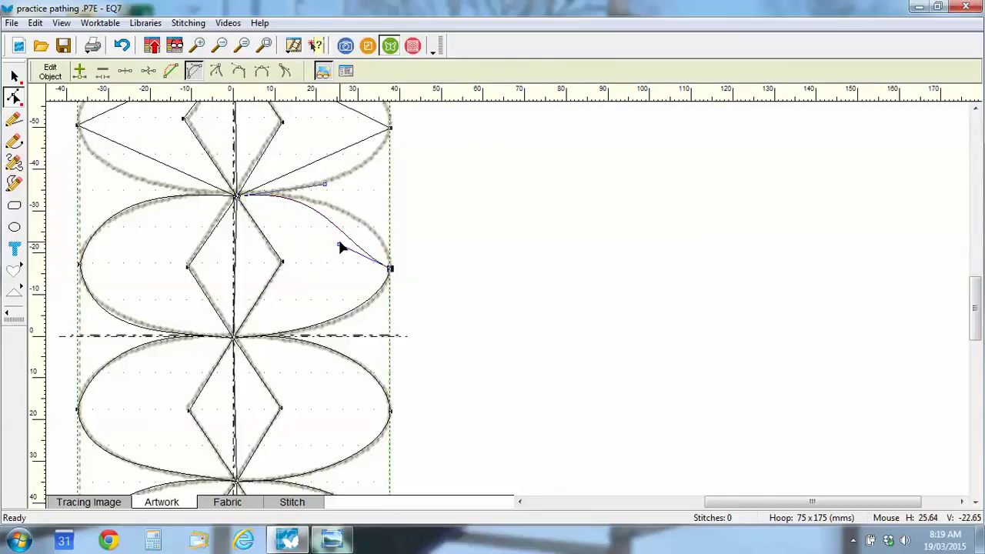
{"action": "left_click_drag", "start_coordinate": [342, 247], "coordinate": [386, 224]}
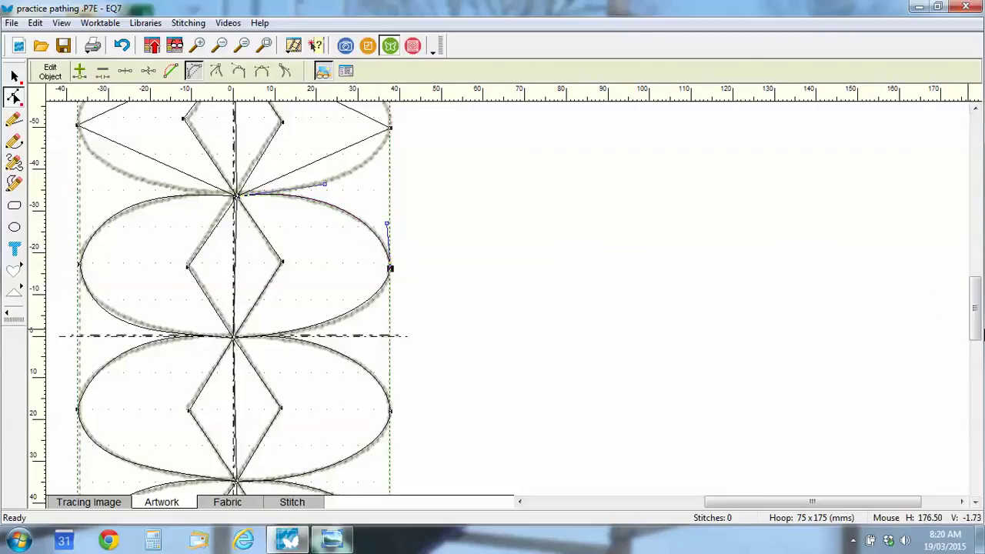
Curve the topmost oval's lower-left and upper-left segments along the tracing.
{"action": "scroll", "coordinate": [976, 308], "scroll_direction": "up", "scroll_amount": 3}
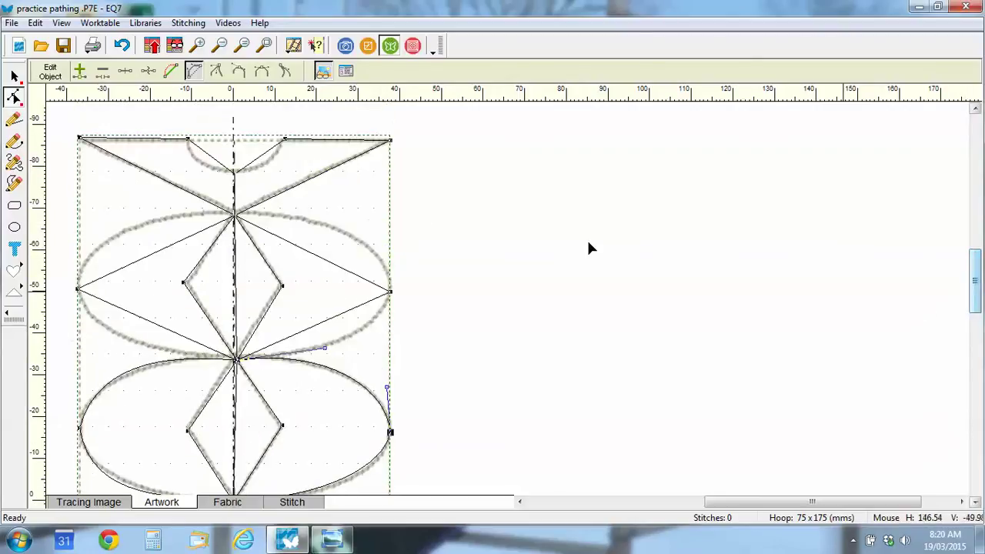
{"action": "left_click", "coordinate": [154, 327]}
{"action": "left_click", "coordinate": [194, 70]}
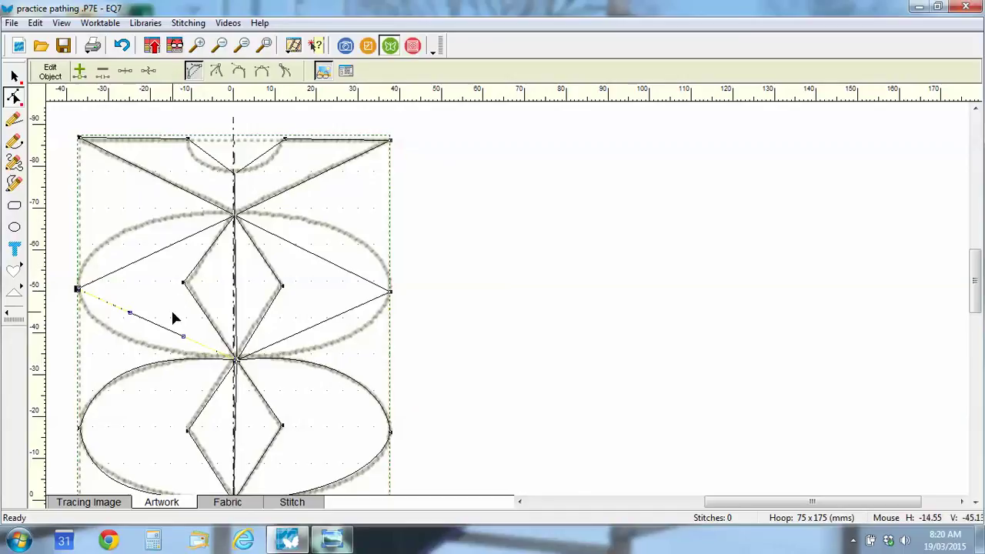
{"action": "left_click_drag", "start_coordinate": [131, 318], "coordinate": [88, 352]}
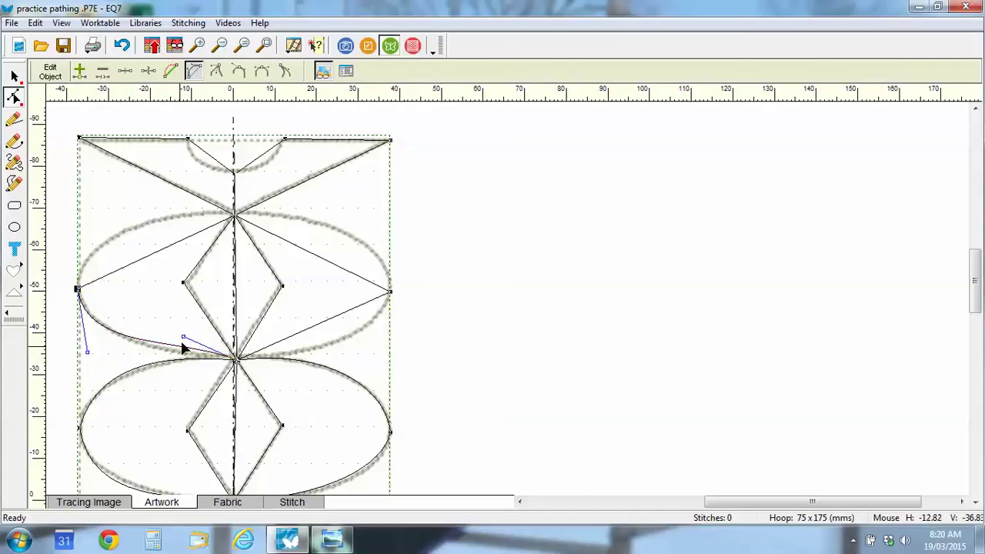
{"action": "left_click_drag", "start_coordinate": [185, 342], "coordinate": [175, 350]}
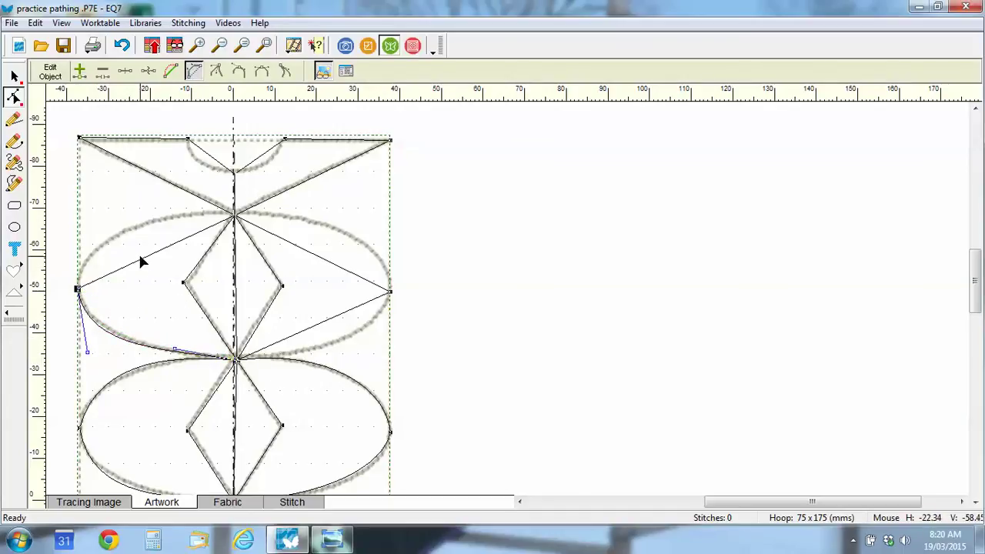
{"action": "left_click", "coordinate": [141, 259]}
{"action": "left_click", "coordinate": [194, 71]}
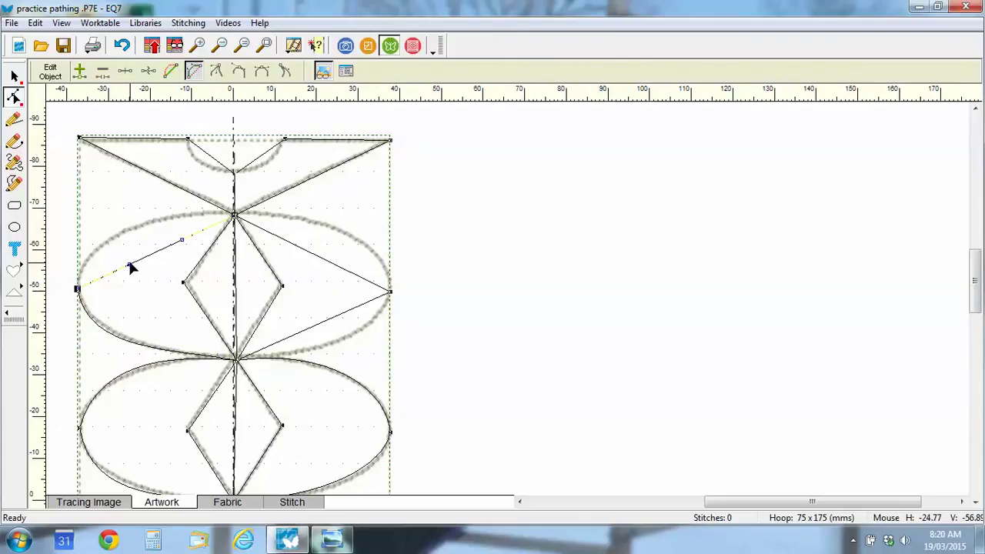
{"action": "left_click_drag", "start_coordinate": [131, 267], "coordinate": [102, 202]}
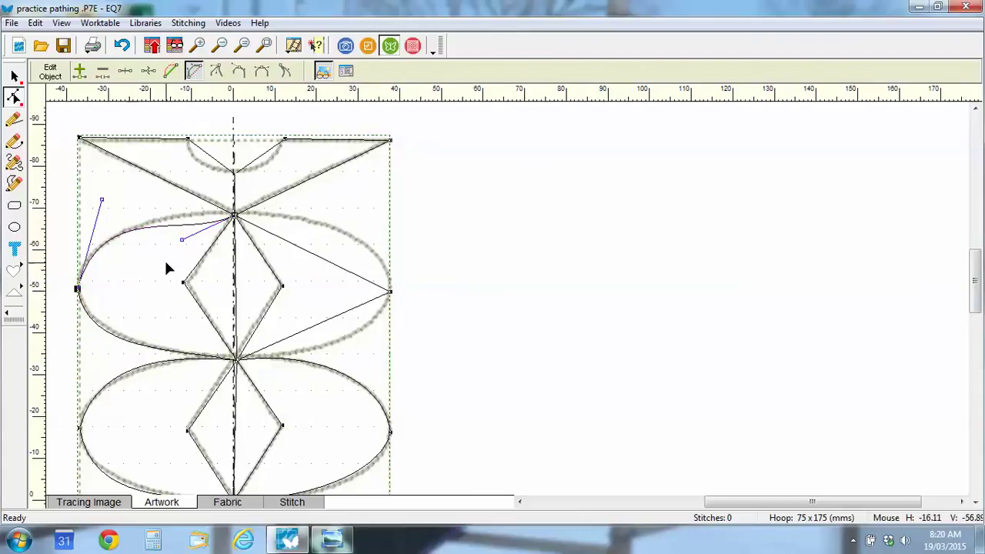
{"action": "left_click_drag", "start_coordinate": [182, 242], "coordinate": [182, 218]}
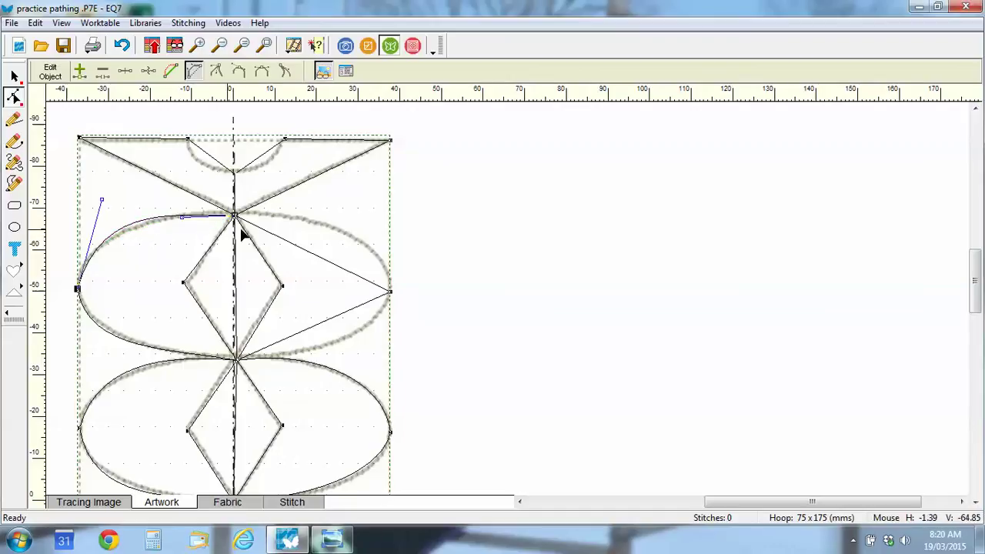
Curve the topmost oval's upper-right and lower-right segments to match its outline.
{"action": "left_click", "coordinate": [321, 260]}
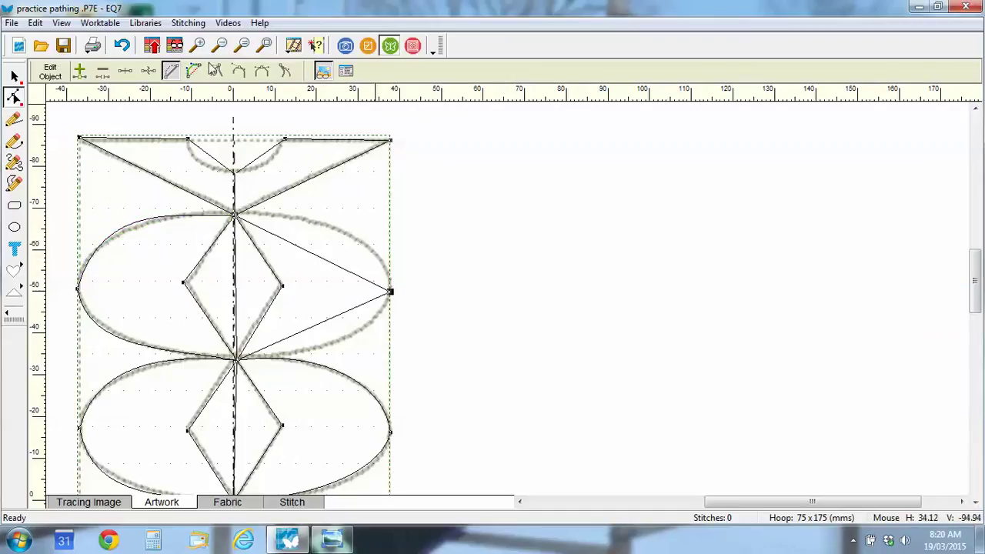
{"action": "left_click", "coordinate": [193, 71]}
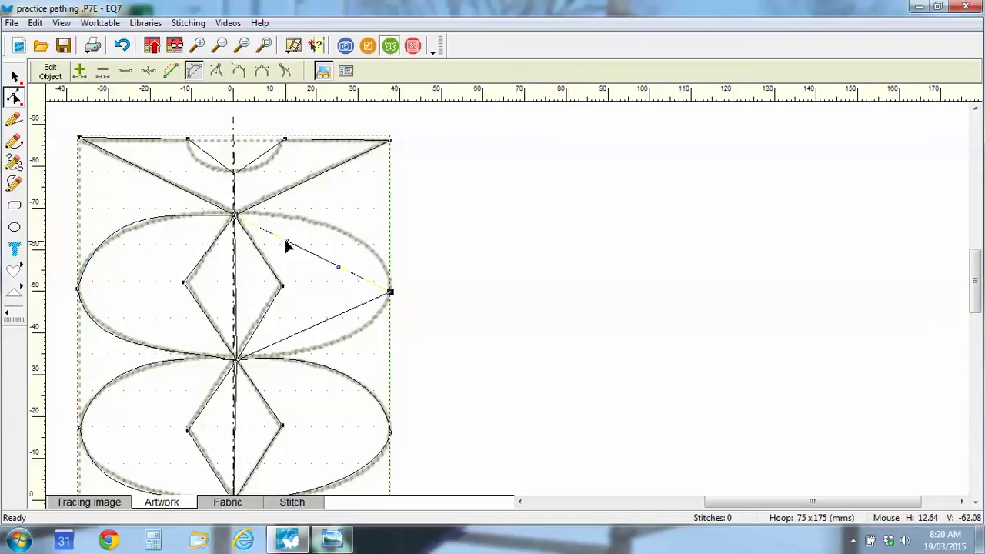
{"action": "left_click_drag", "start_coordinate": [286, 241], "coordinate": [310, 206]}
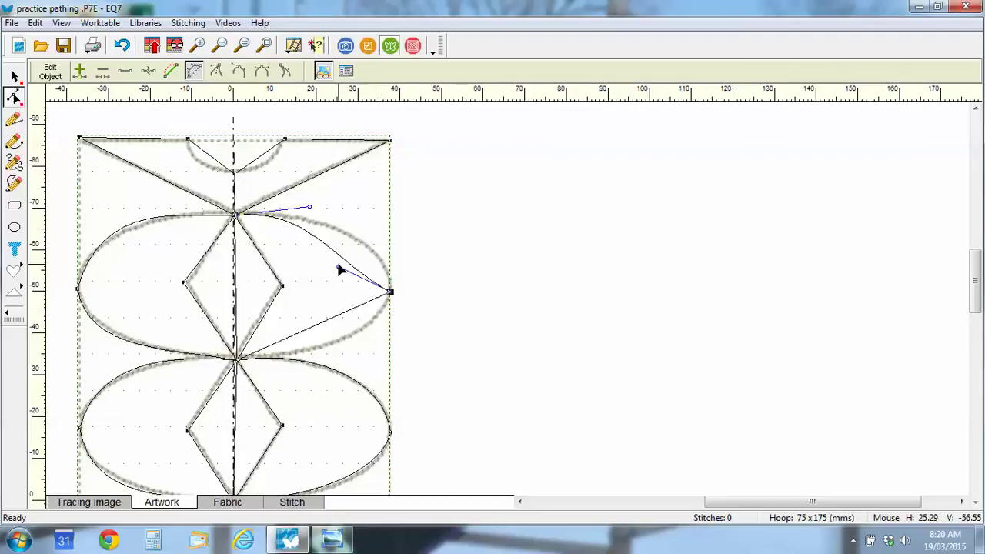
{"action": "left_click_drag", "start_coordinate": [339, 269], "coordinate": [385, 240]}
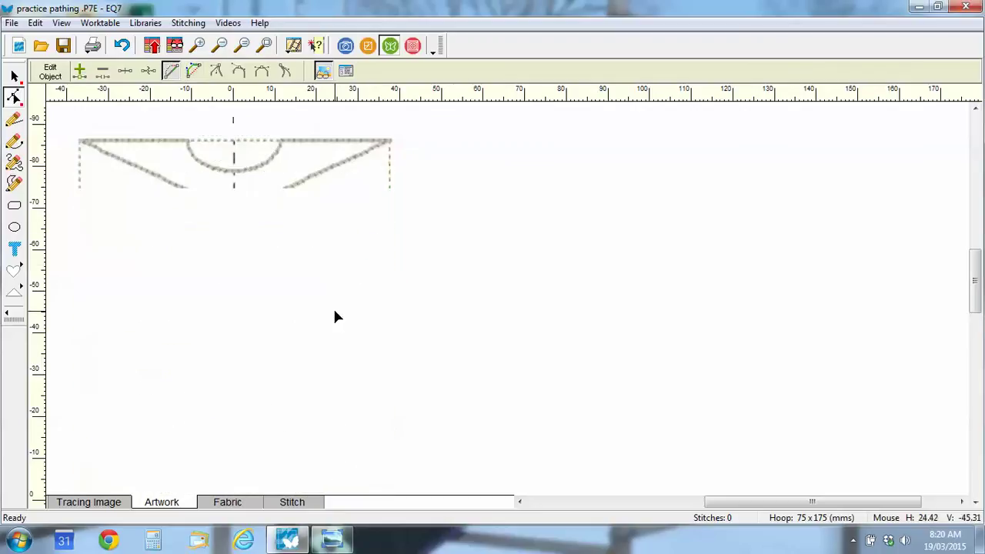
{"action": "left_click", "coordinate": [214, 71]}
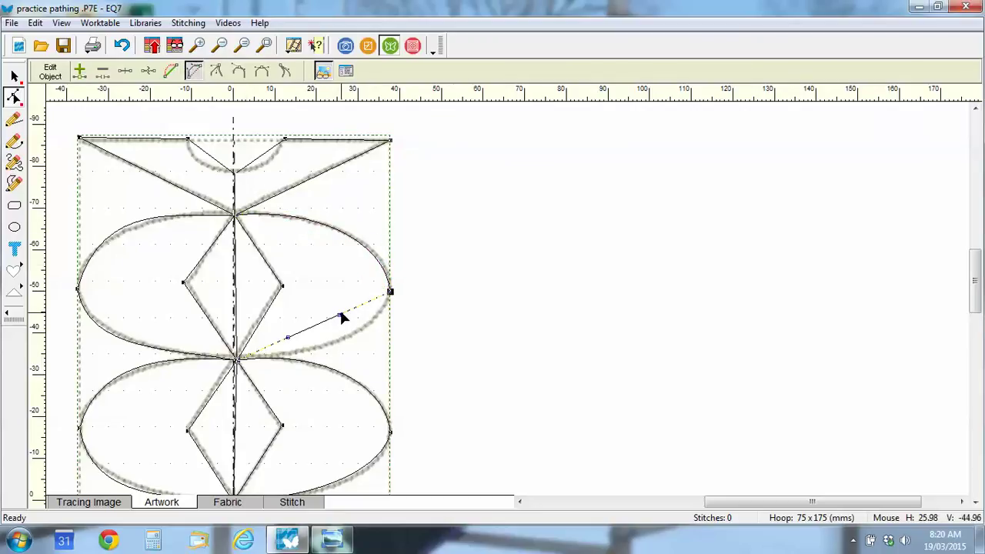
{"action": "left_click_drag", "start_coordinate": [339, 316], "coordinate": [367, 356]}
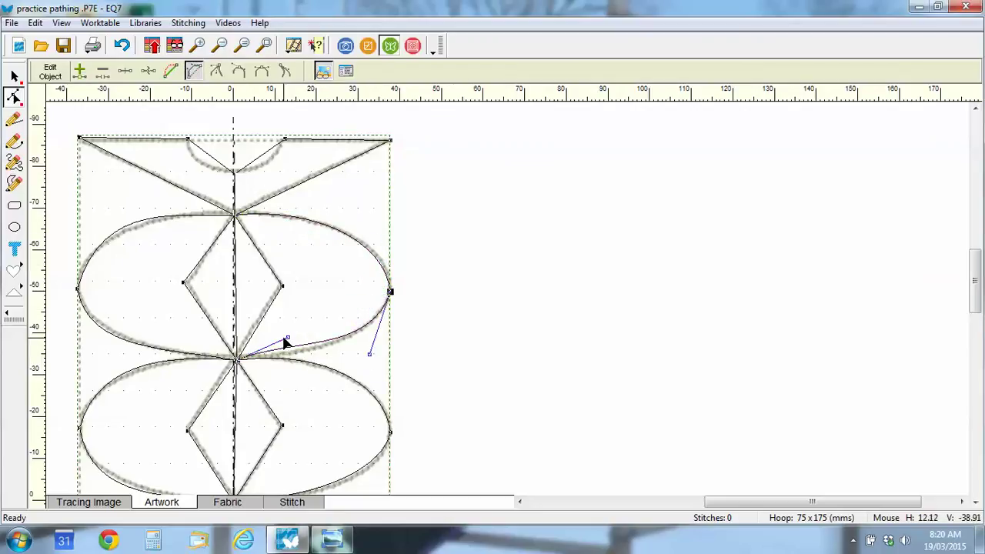
{"action": "left_click_drag", "start_coordinate": [287, 341], "coordinate": [296, 354]}
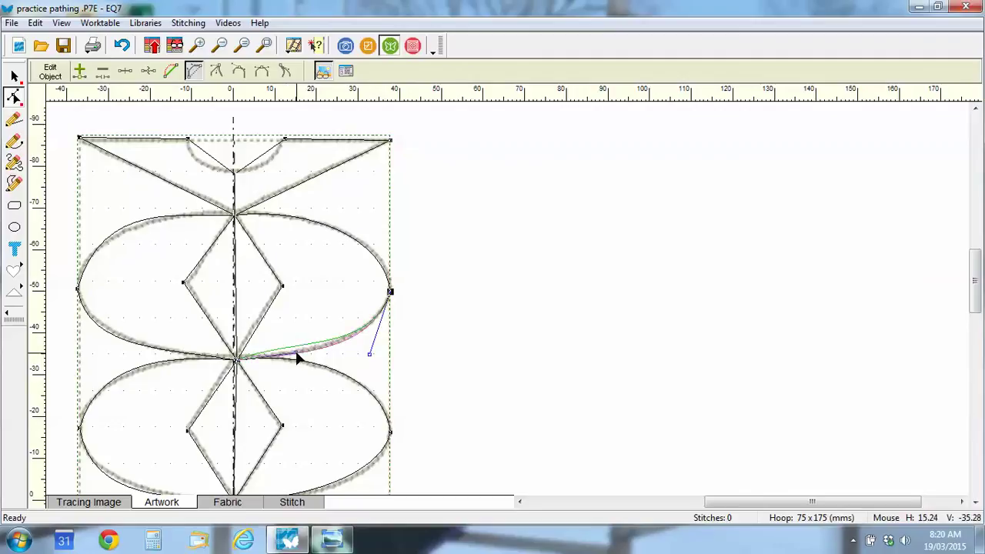
Curve both halves of the top-centre bowl to the tracing and fit the design in view.
{"action": "left_click", "coordinate": [260, 149]}
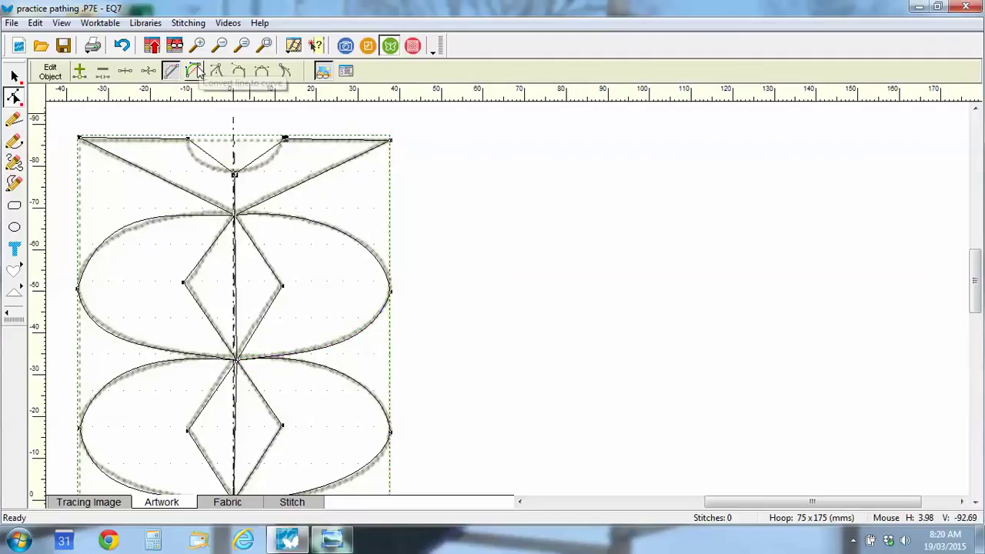
{"action": "left_click", "coordinate": [195, 71]}
{"action": "left_click_drag", "start_coordinate": [254, 166], "coordinate": [275, 158]}
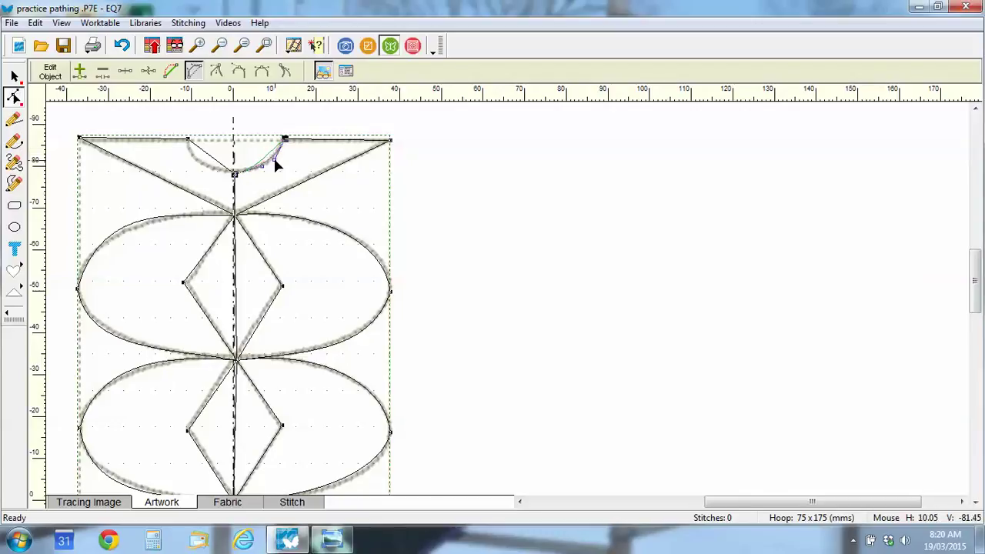
{"action": "left_click", "coordinate": [213, 158]}
{"action": "left_click", "coordinate": [193, 72]}
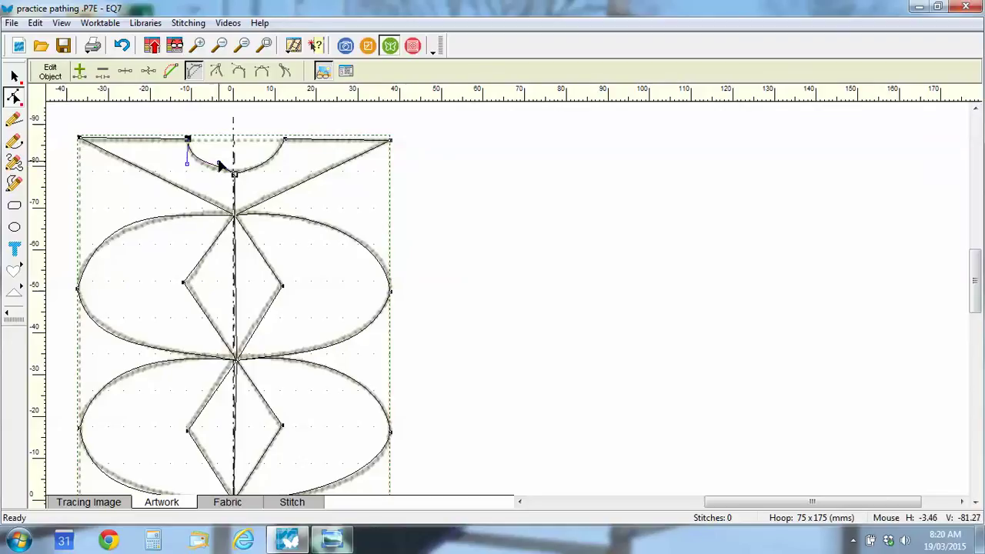
{"action": "left_click_drag", "start_coordinate": [219, 163], "coordinate": [217, 174]}
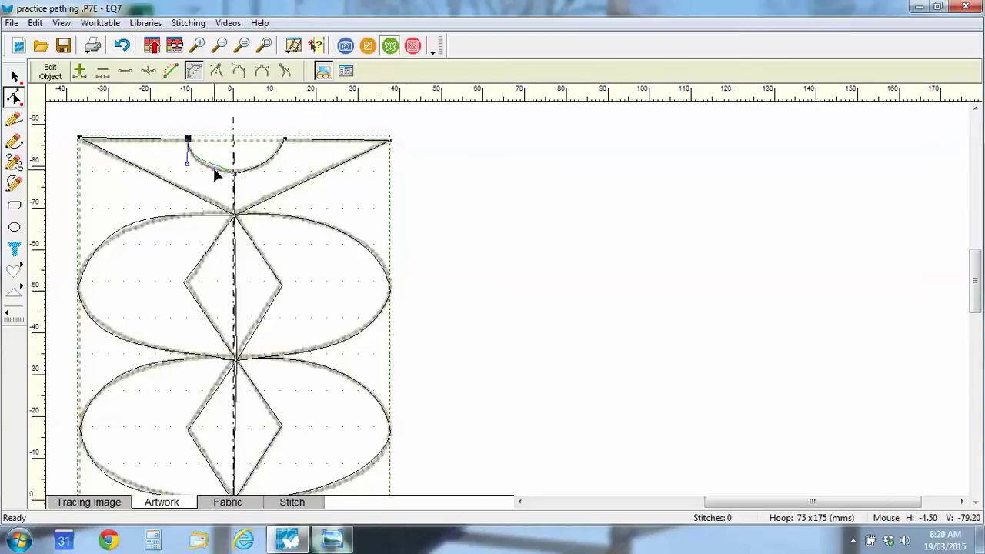
{"action": "left_click", "coordinate": [265, 46]}
Deselect the edited shape and preview the oval-and-diamond border as 9652 stitches.
{"action": "left_click", "coordinate": [326, 242]}
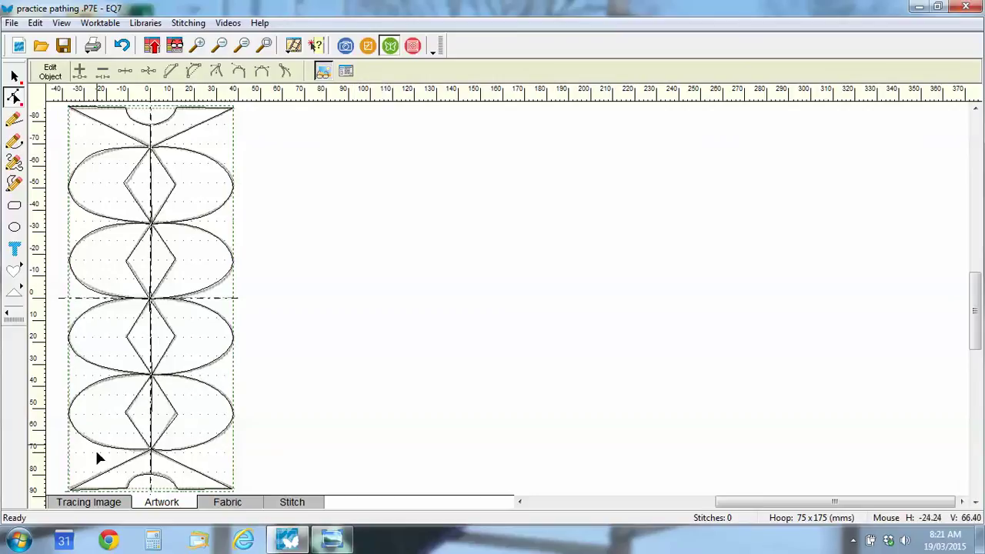
{"action": "left_click", "coordinate": [308, 502]}
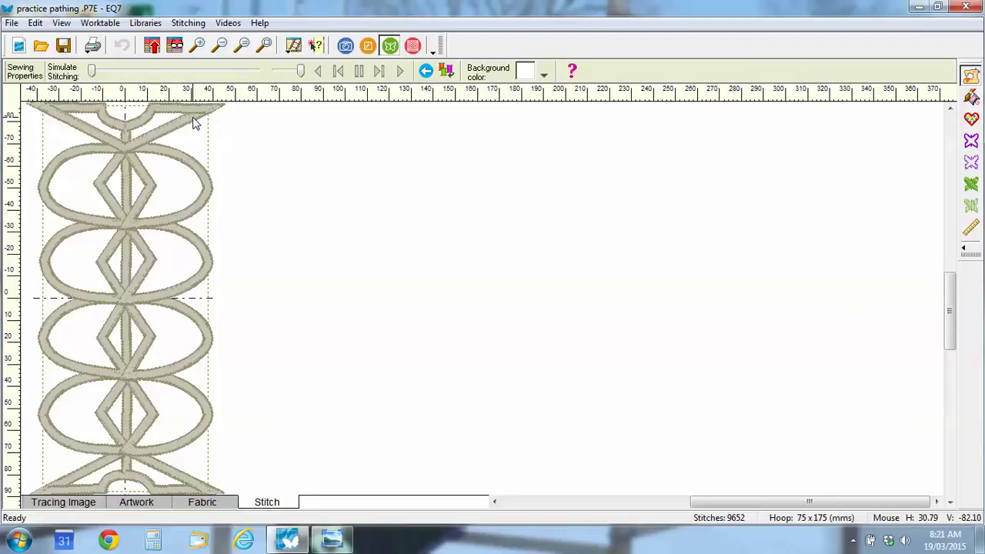
Check the default Embroidery Edge and Fill settings in Drawing Board and Hoop Setup, then return to stitches.
{"action": "left_click", "coordinate": [136, 503]}
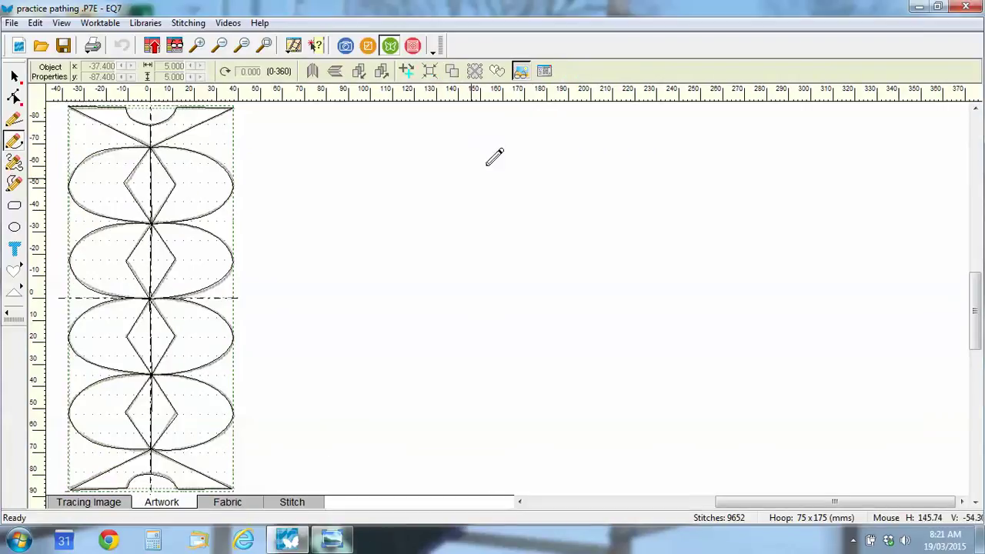
{"action": "left_click", "coordinate": [545, 71]}
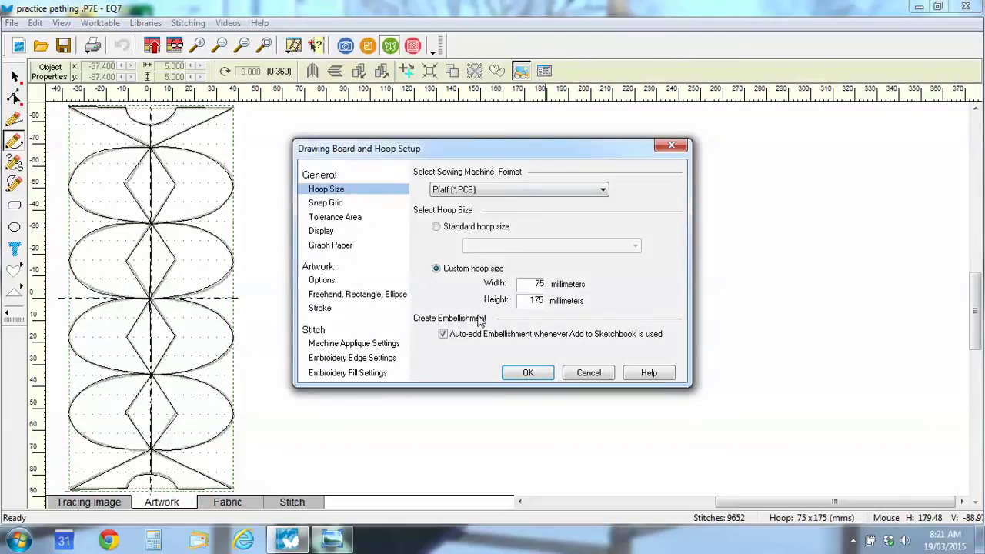
{"action": "left_click", "coordinate": [387, 358]}
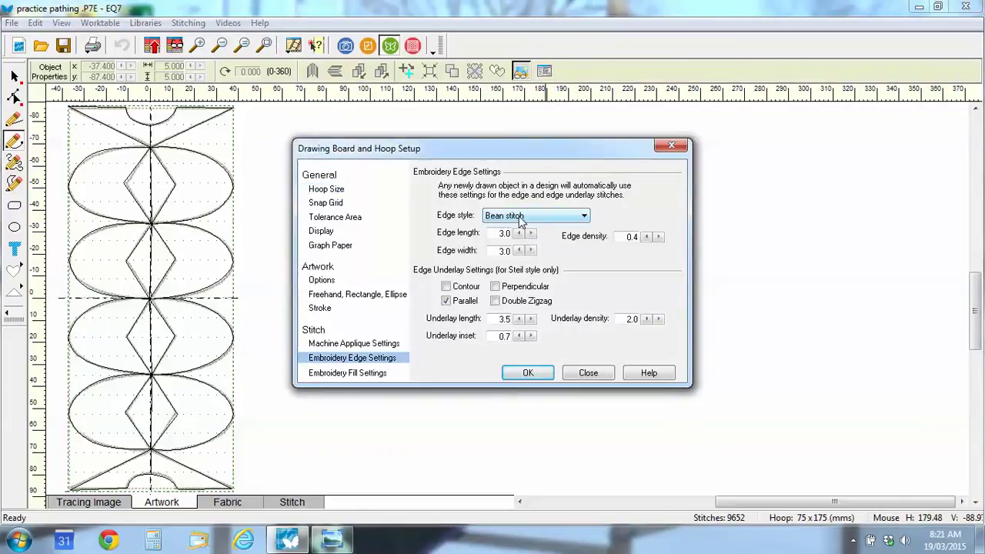
{"action": "left_click", "coordinate": [377, 374]}
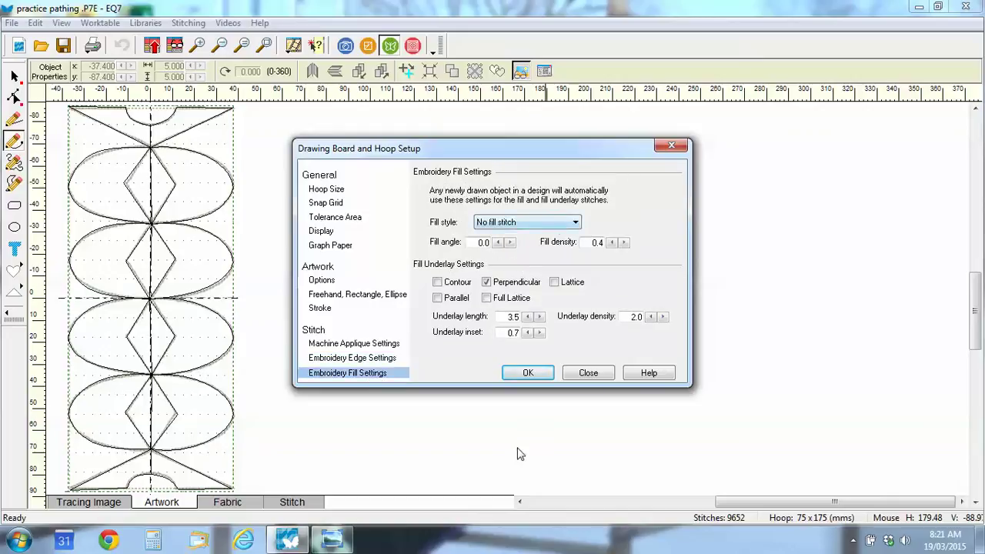
{"action": "left_click", "coordinate": [671, 145]}
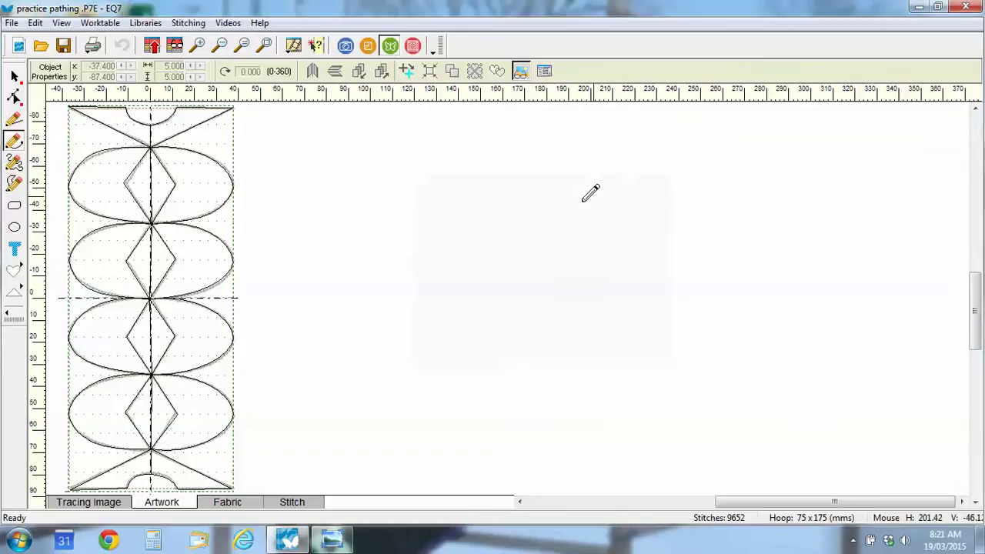
{"action": "left_click", "coordinate": [286, 502]}
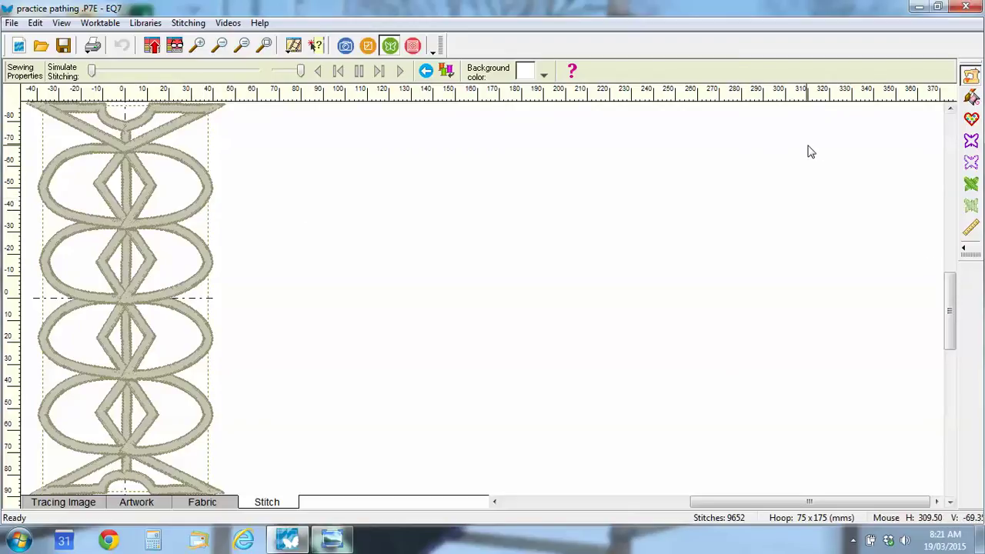
Change the satin edges of the main design and bottom section to Bean stitch, giving 1605 stitches.
{"action": "left_click", "coordinate": [971, 141]}
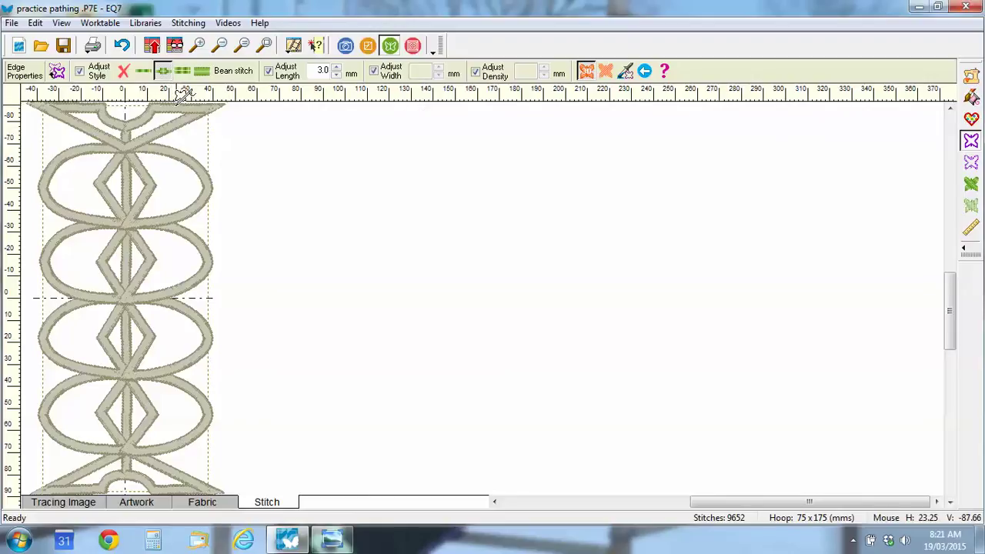
{"action": "left_click", "coordinate": [139, 113]}
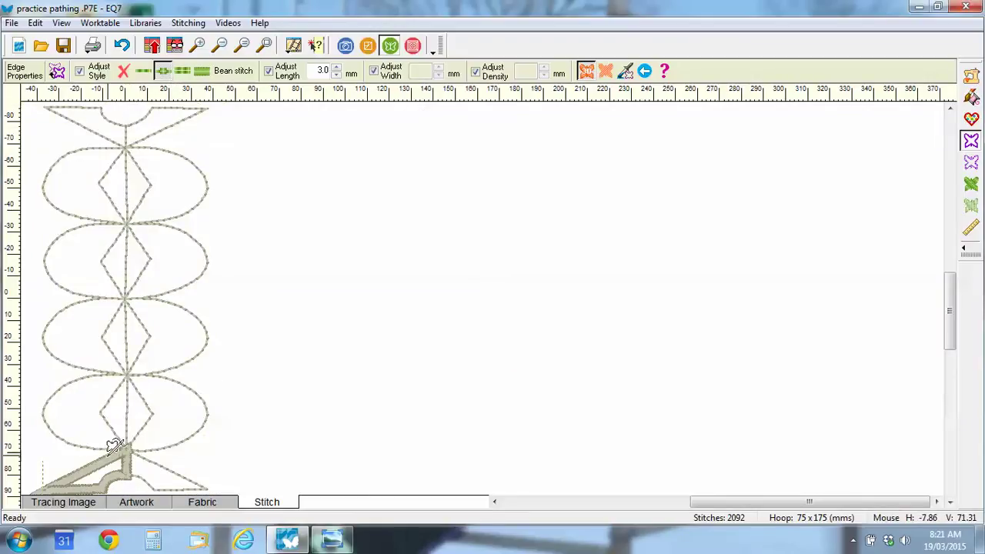
{"action": "left_click", "coordinate": [153, 459]}
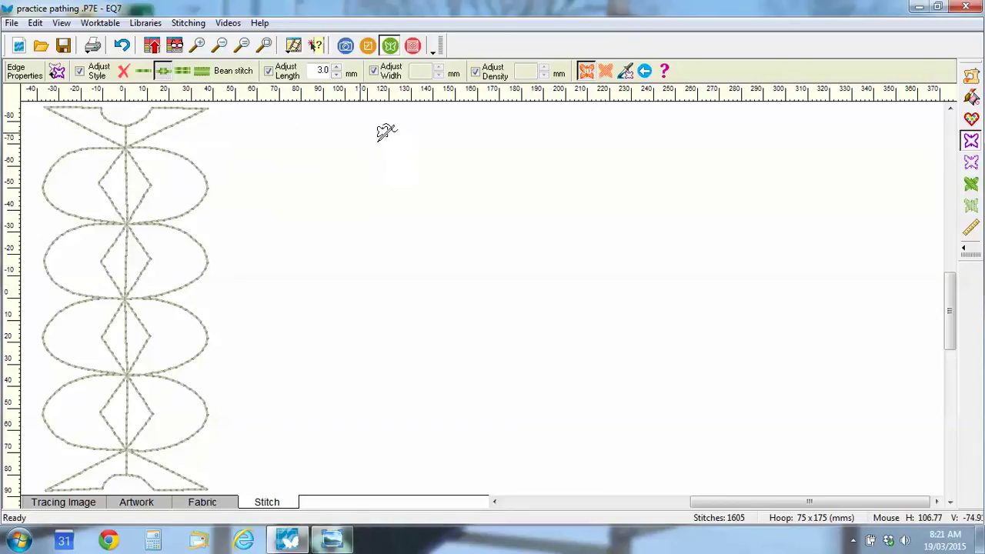
Apply Aurifil 2888 lime green thread to the entire bean-stitch border at once.
{"action": "left_click", "coordinate": [971, 97]}
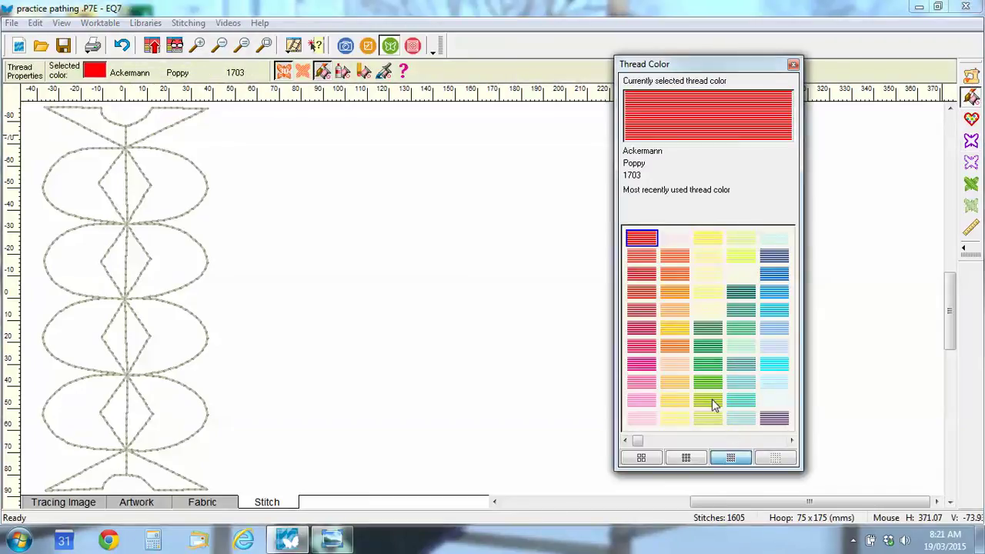
{"action": "left_click", "coordinate": [712, 401]}
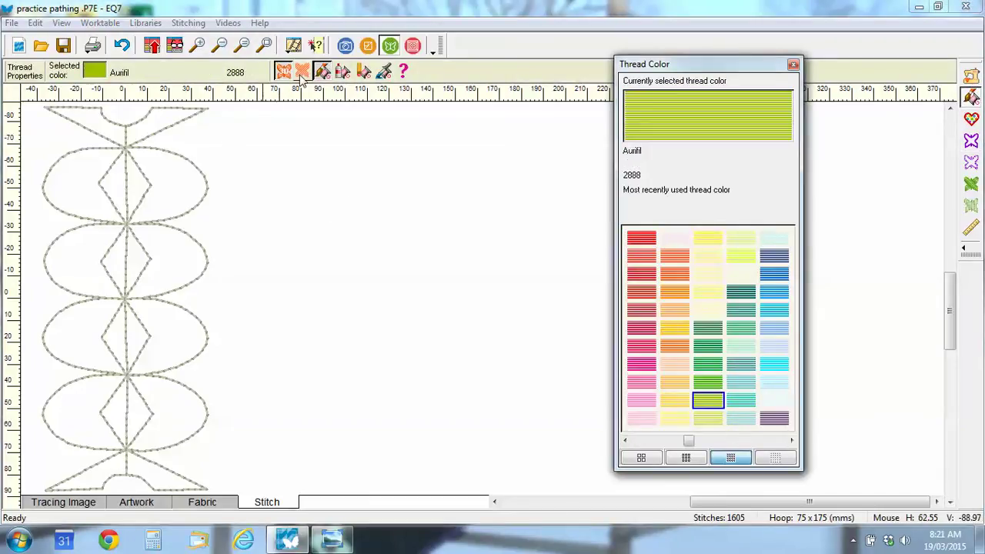
{"action": "left_click", "coordinate": [343, 71]}
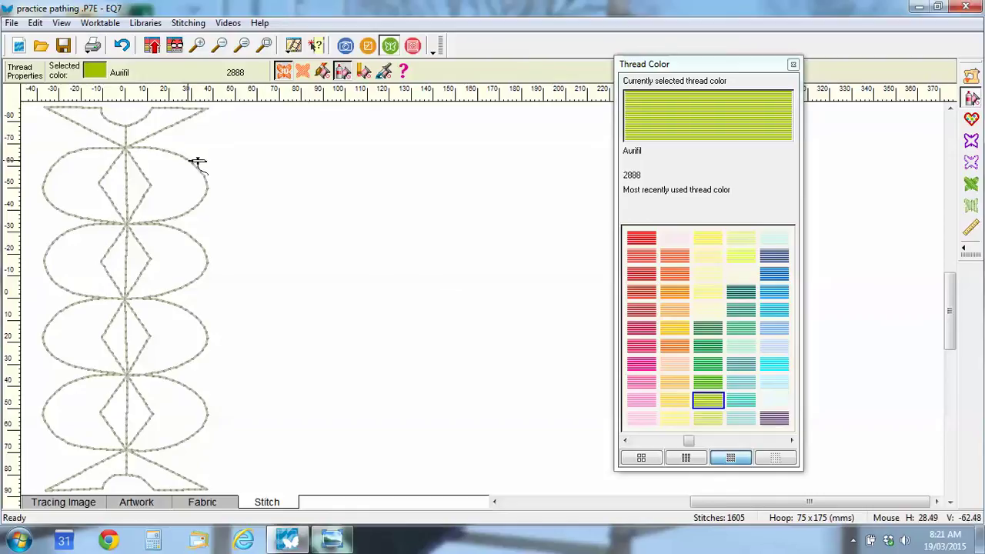
{"action": "left_click", "coordinate": [274, 136]}
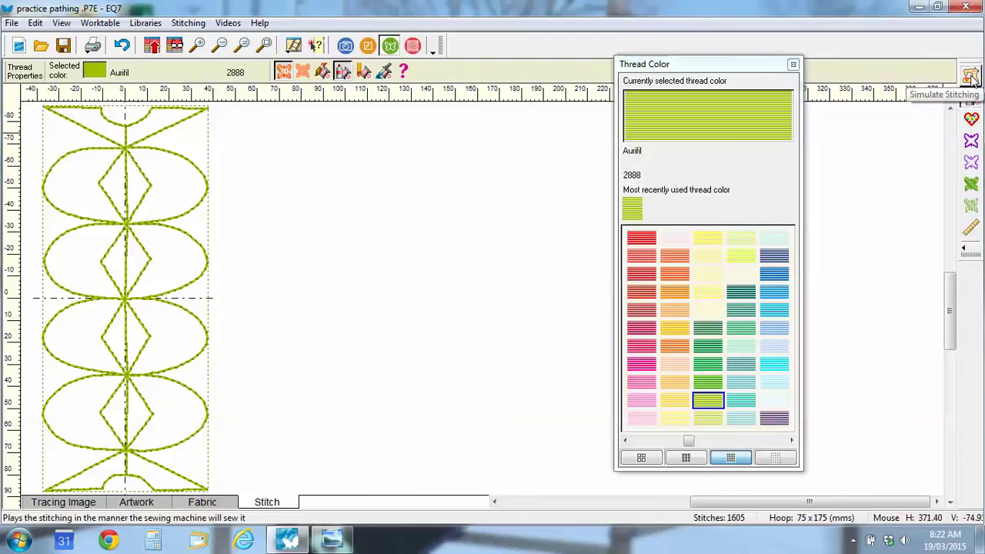
{"action": "left_click", "coordinate": [972, 77]}
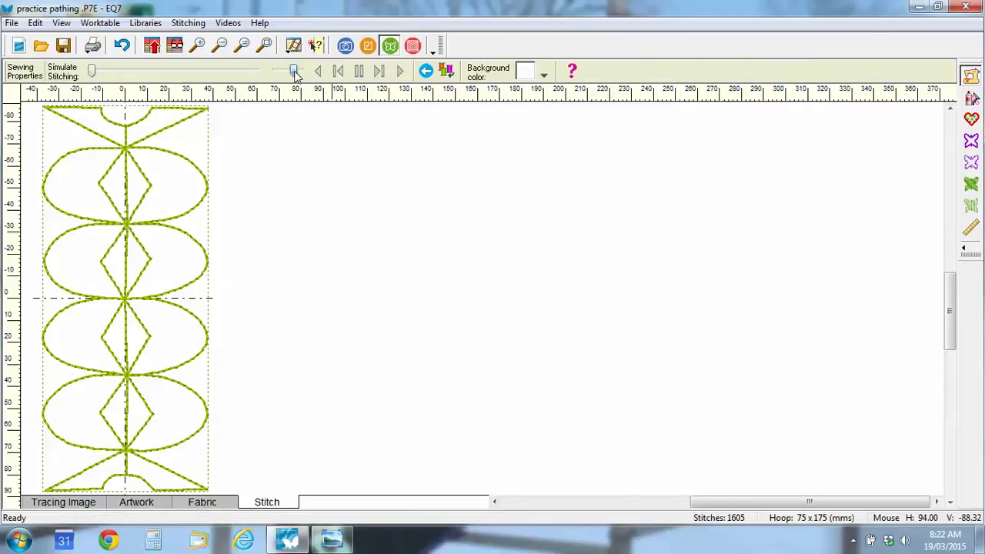
Play the stitch simulation at a faster speed to watch the border sew from the bottom up.
{"action": "left_click", "coordinate": [400, 71]}
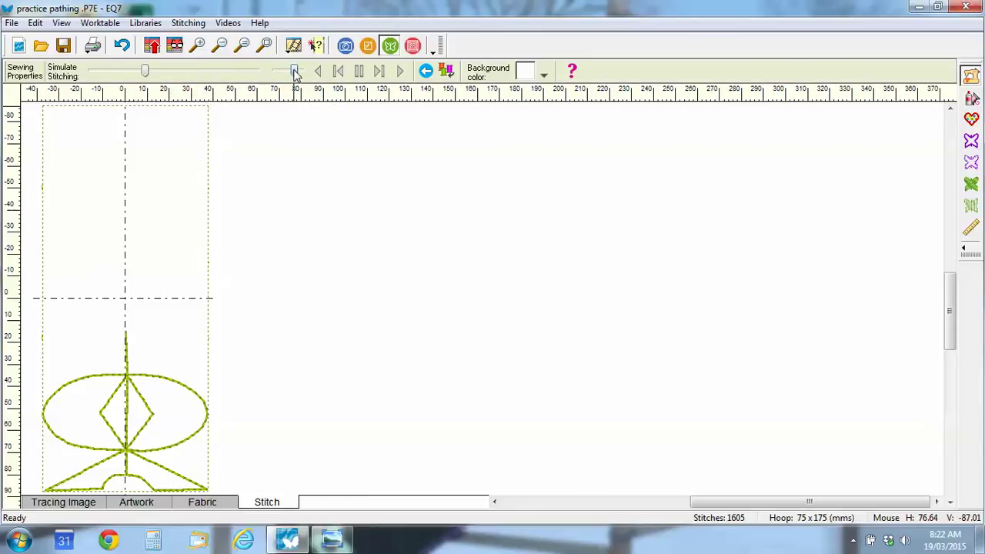
{"action": "left_click_drag", "start_coordinate": [297, 73], "coordinate": [299, 74]}
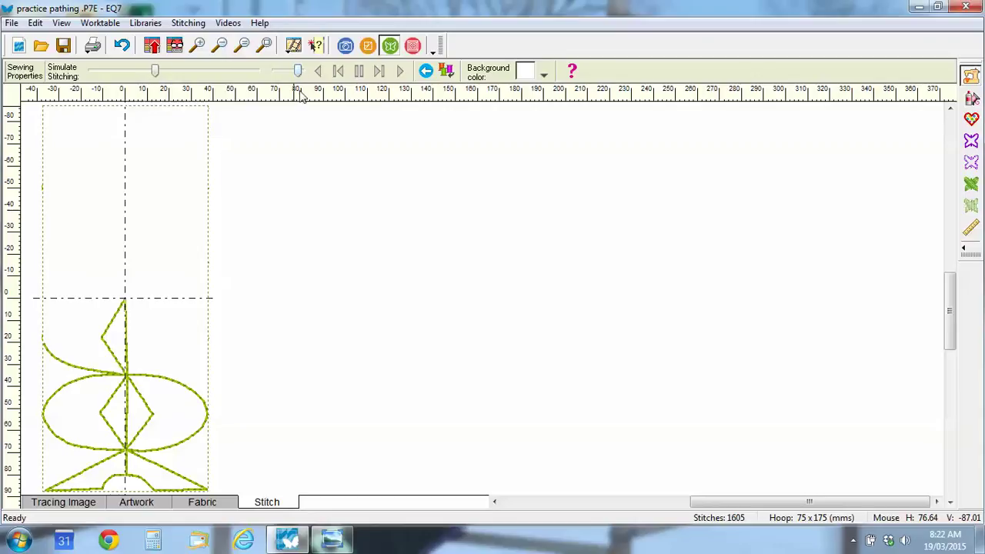